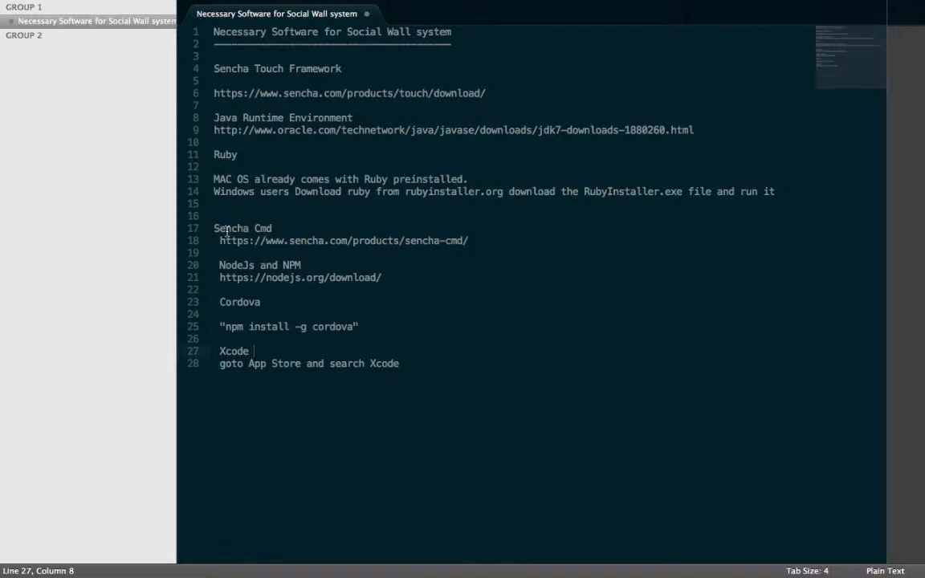
# Step: Review the required software notes, covering Ruby, Sencha Cmd, NodeJs and NPM, Cordova and Xcode, and remove the trailing space after the Xcode heading
pyautogui.click(273, 228)
pyautogui.click(245, 155)
pyautogui.click(283, 229)
pyautogui.click(489, 241)
pyautogui.press('BackSpace')
pyautogui.press('Down')
pyautogui.click(385, 278)
pyautogui.doubleClick(335, 326)
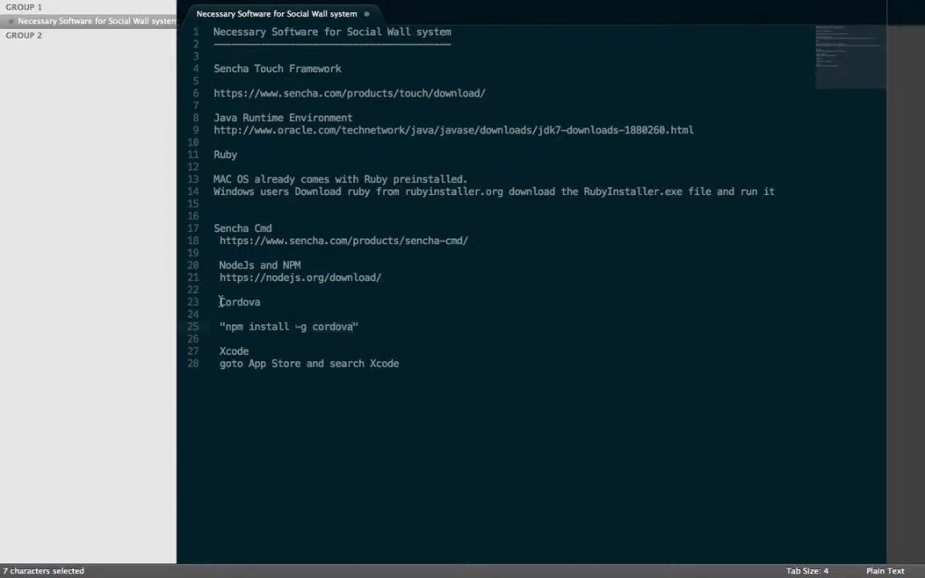
pyautogui.click(255, 351)
pyautogui.press('BackSpace')
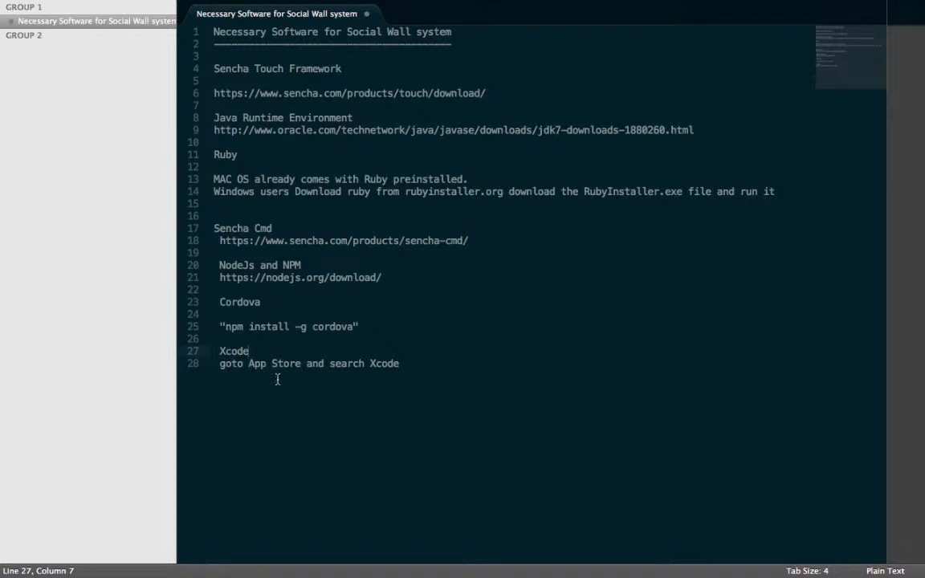
pyautogui.click(414, 366)
# Step: View the Social-Wall-Ver-2.0 GitHub repository page in Chrome and return to the software notes
pyautogui.hotkey('ctrl', 'Up')
pyautogui.hotkey('ctrl', 'Right')
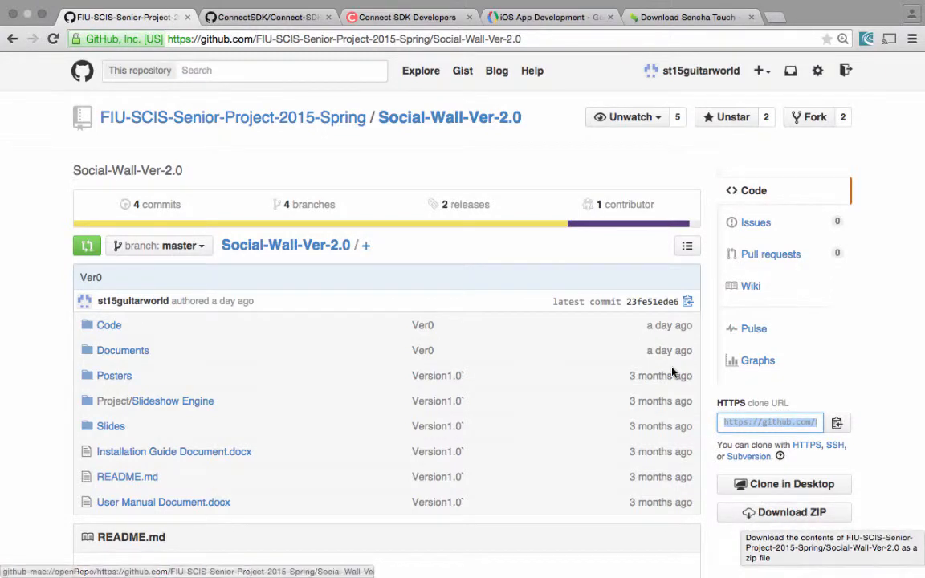
pyautogui.hotkey('ctrl', 'Left')
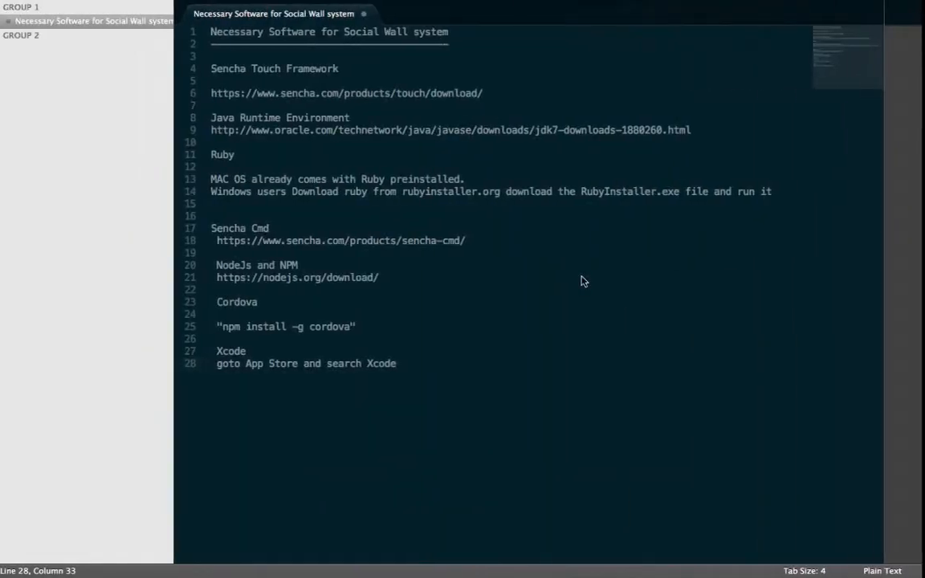
# Step: Switch to Finder and go back from the cordova folder to the top-level Social-Wall-Ver-2.0 folder
pyautogui.hotkey('ctrl', 'Left')
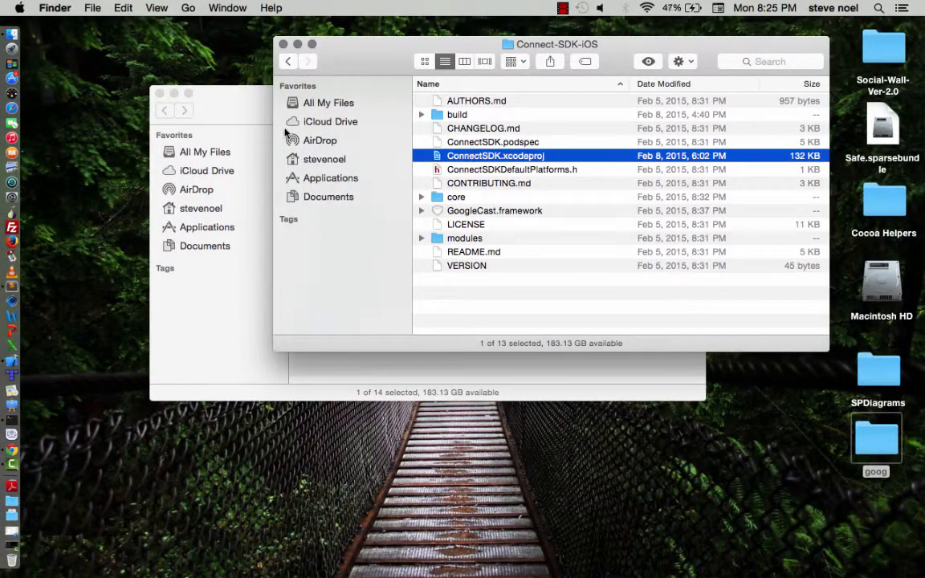
pyautogui.click(252, 113)
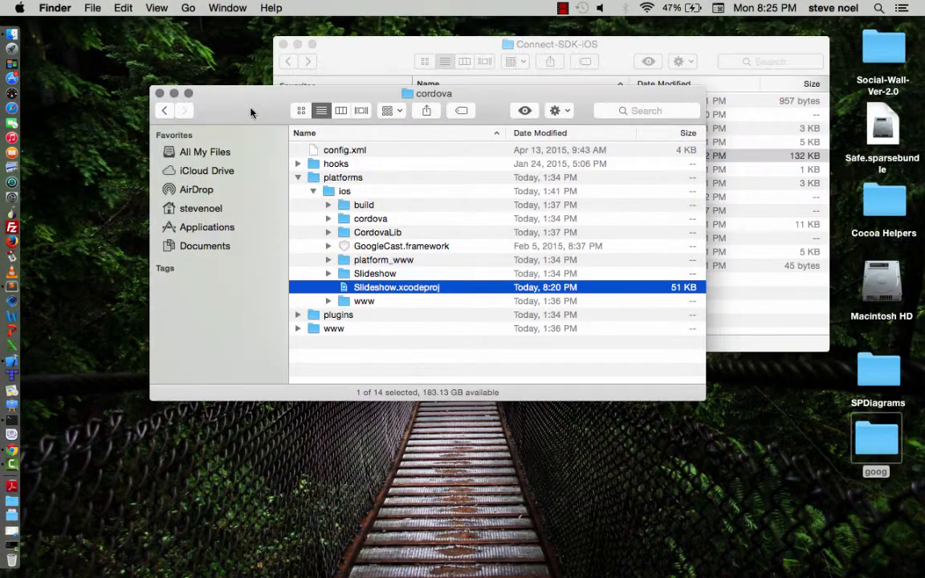
pyautogui.click(166, 111)
pyautogui.click(165, 111)
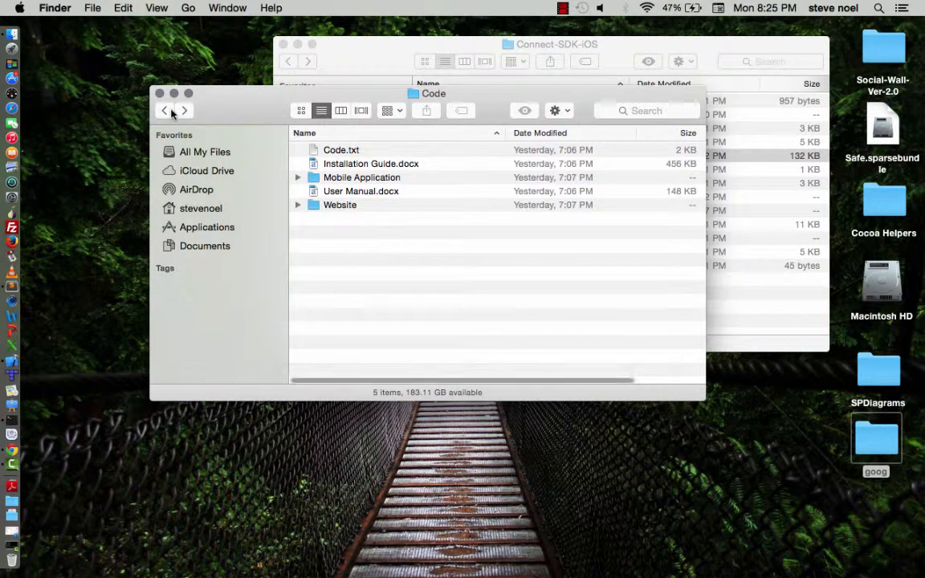
pyautogui.click(165, 111)
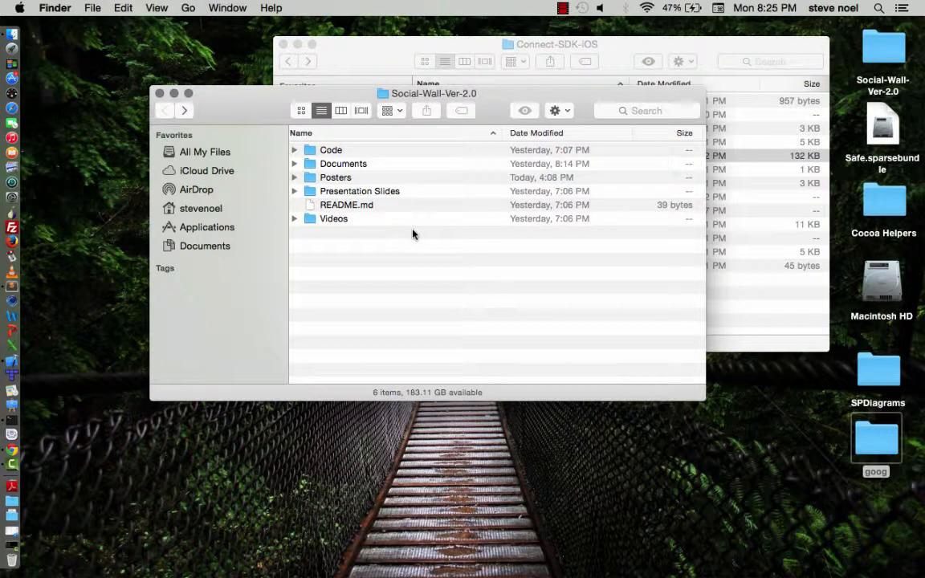
# Step: Open the finalReceiver folder found under Code, Website, app
pyautogui.doubleClick(345, 154)
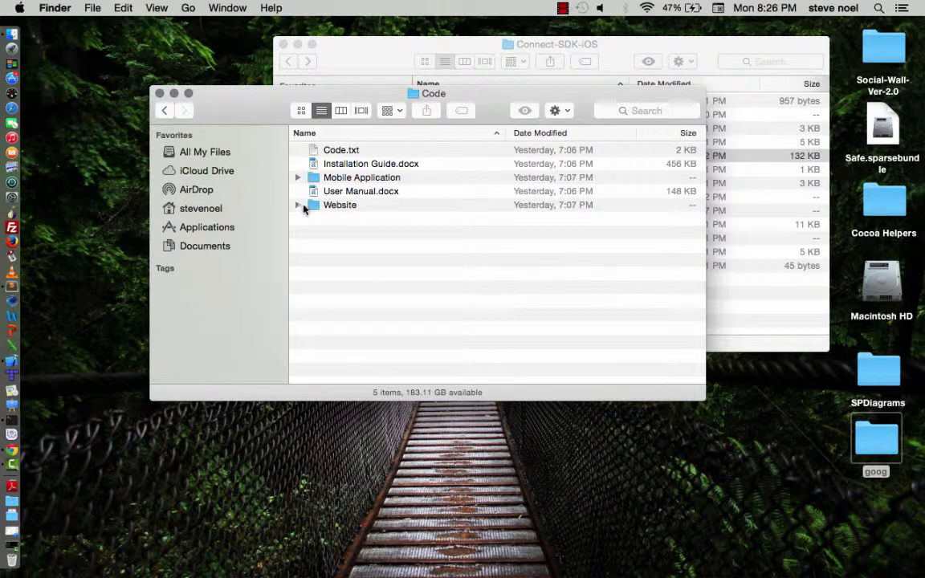
pyautogui.click(326, 207)
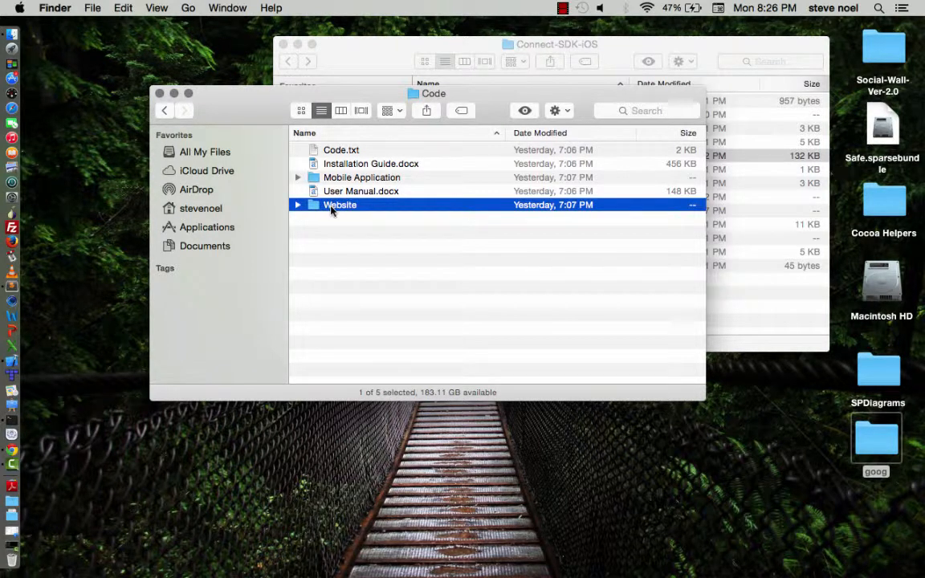
pyautogui.doubleClick(328, 207)
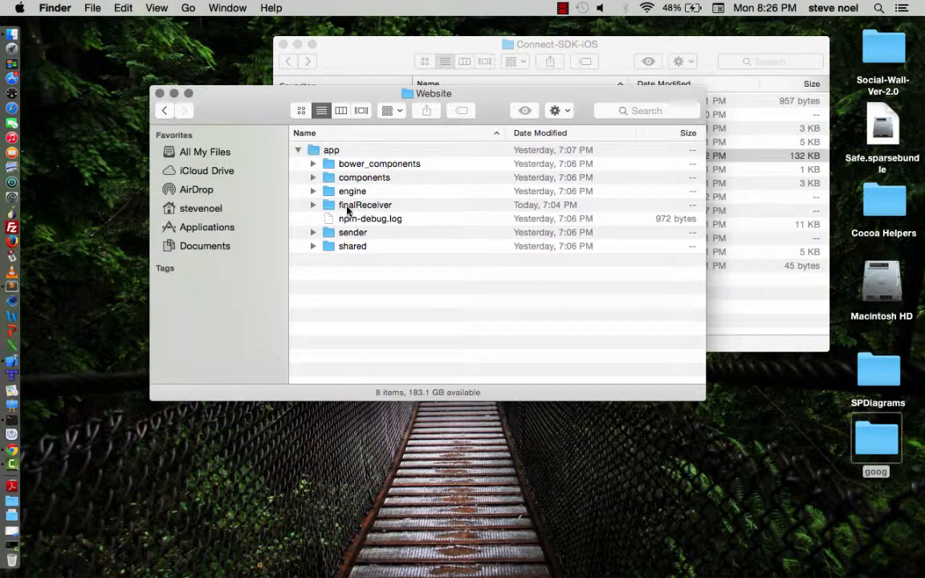
pyautogui.doubleClick(351, 207)
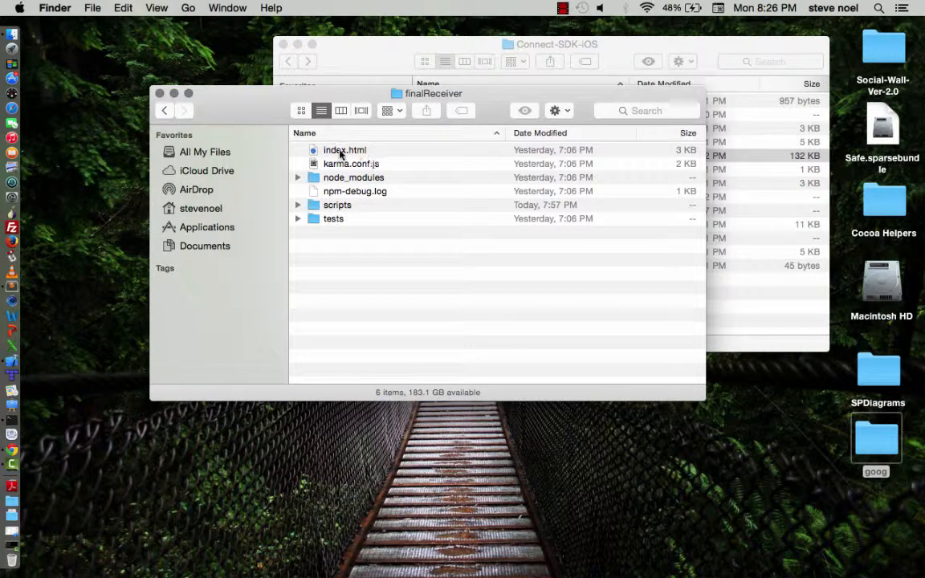
# Step: Inspect the contents of the scripts folder and select index.html and scripts together in finalReceiver
pyautogui.click(337, 150)
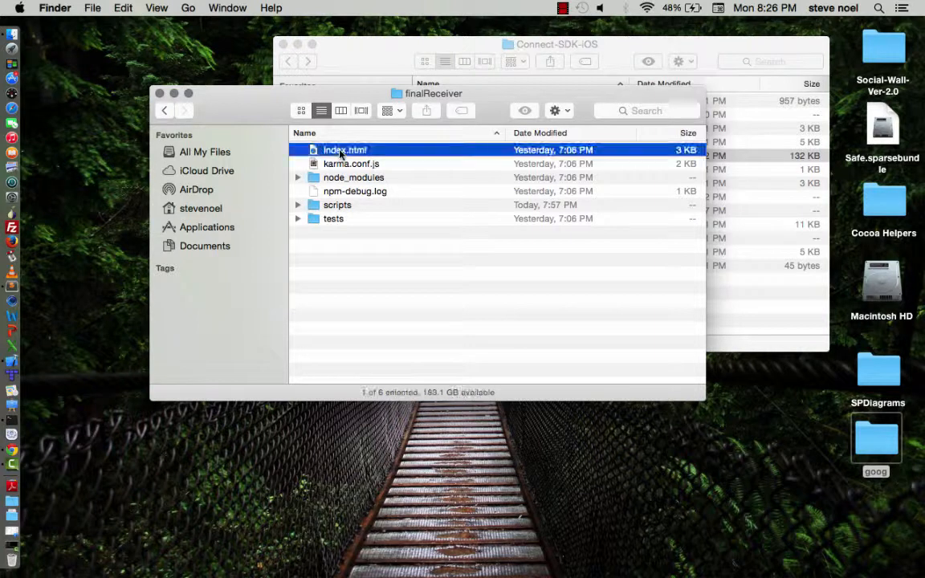
pyautogui.click(363, 207)
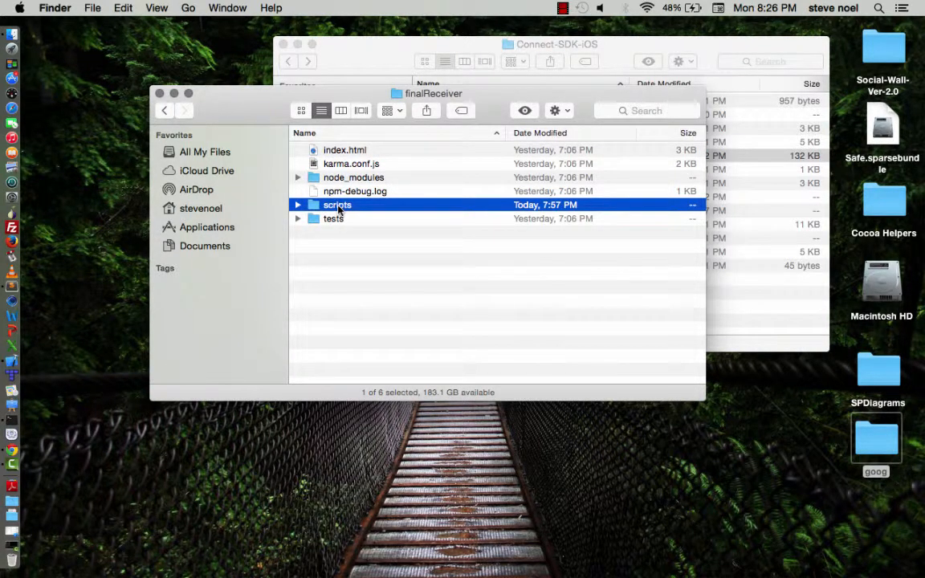
pyautogui.click(327, 148)
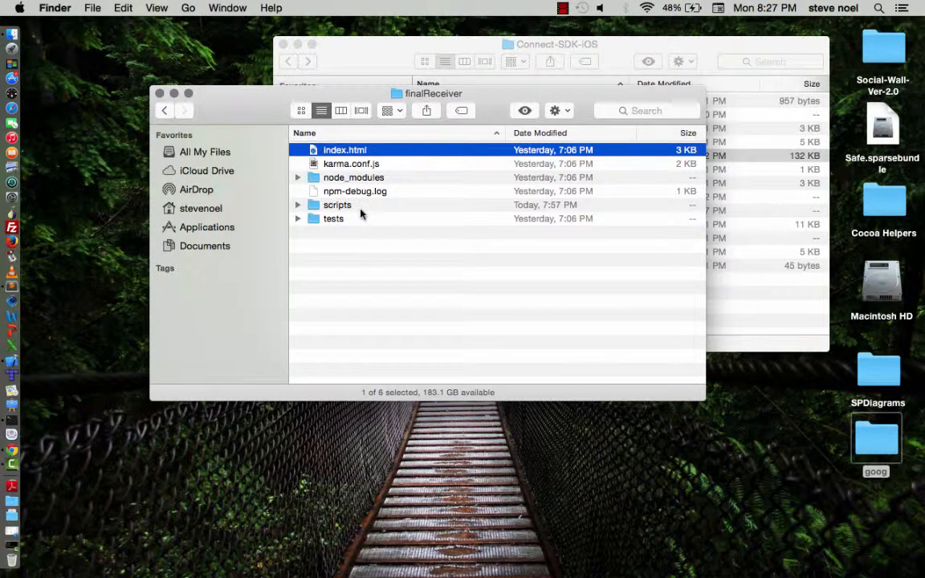
pyautogui.click(328, 207)
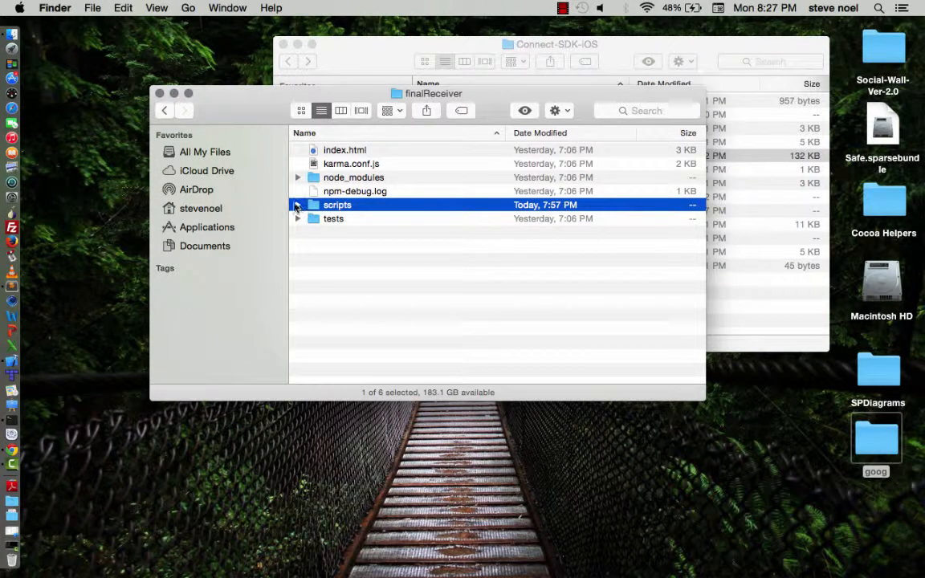
pyautogui.doubleClick(355, 207)
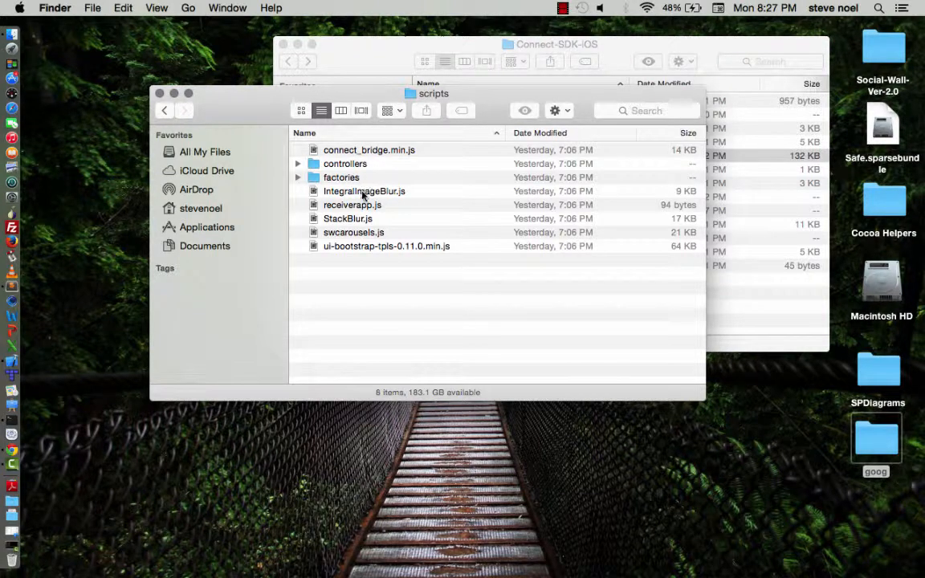
pyautogui.click(165, 111)
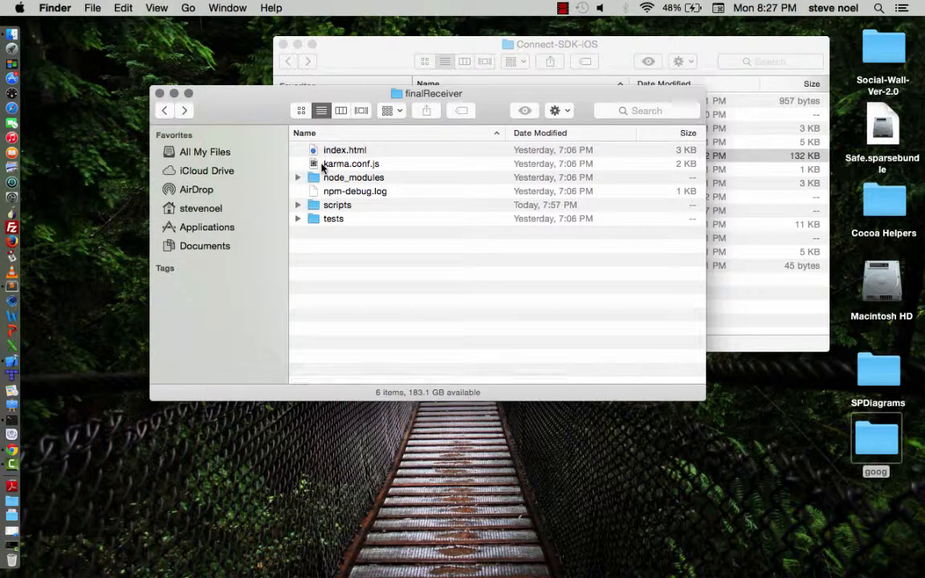
pyautogui.click(388, 155)
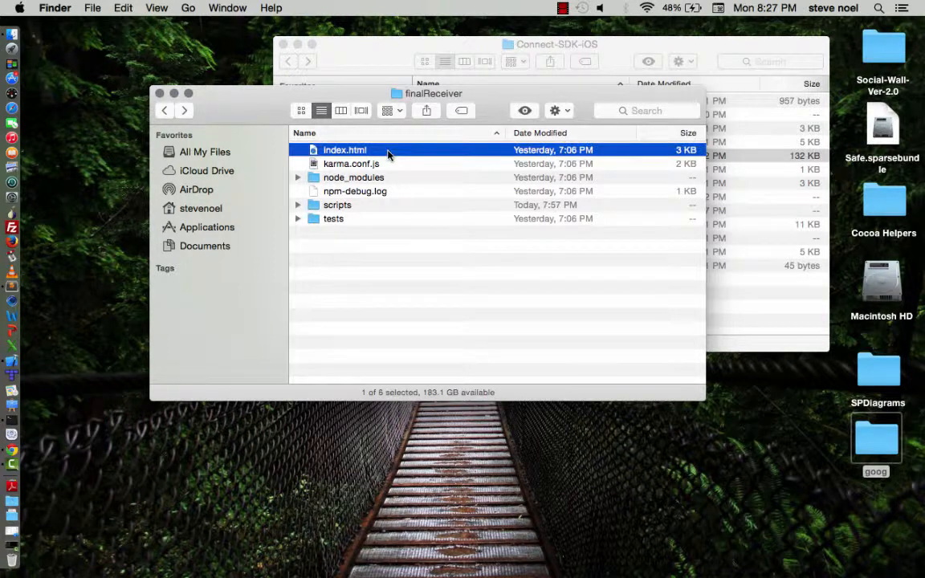
pyautogui.keyDown('super'); pyautogui.click(380, 205); pyautogui.keyUp('super')
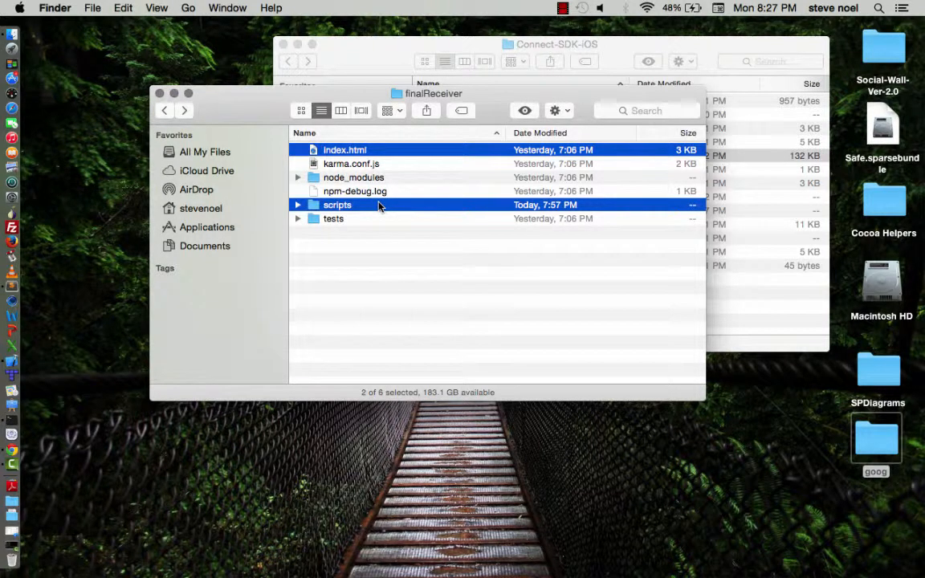
# Step: Return to the Code folder and open the Mobile Application folder
pyautogui.click(166, 111)
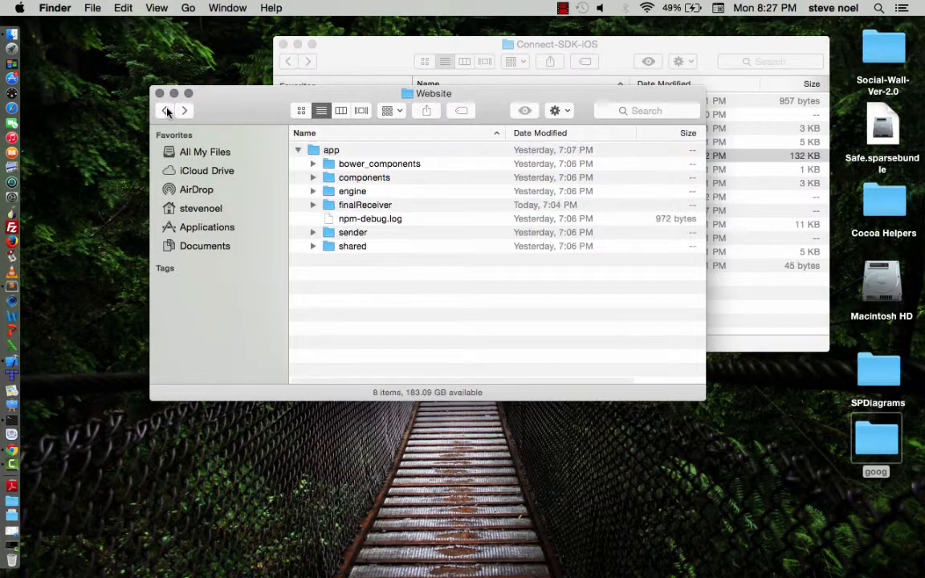
pyautogui.click(166, 111)
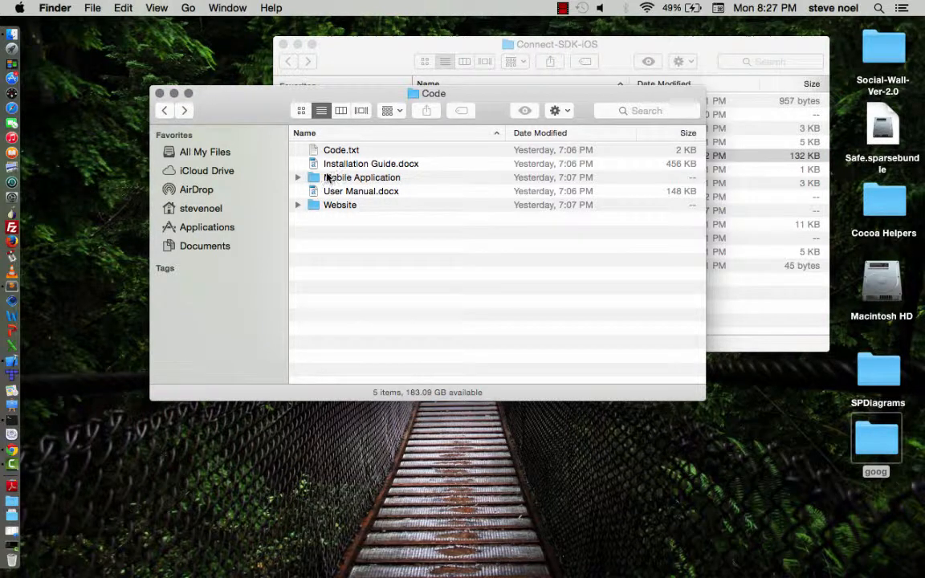
pyautogui.doubleClick(385, 178)
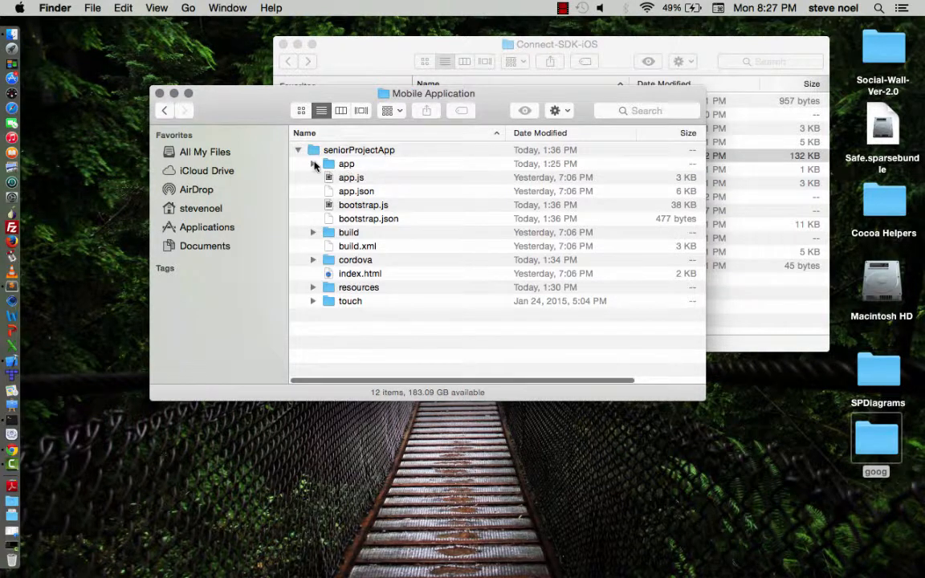
# Step: Open the app folder inside seniorProjectApp and examine the files in its controller folder
pyautogui.click(313, 163)
pyautogui.click(313, 164)
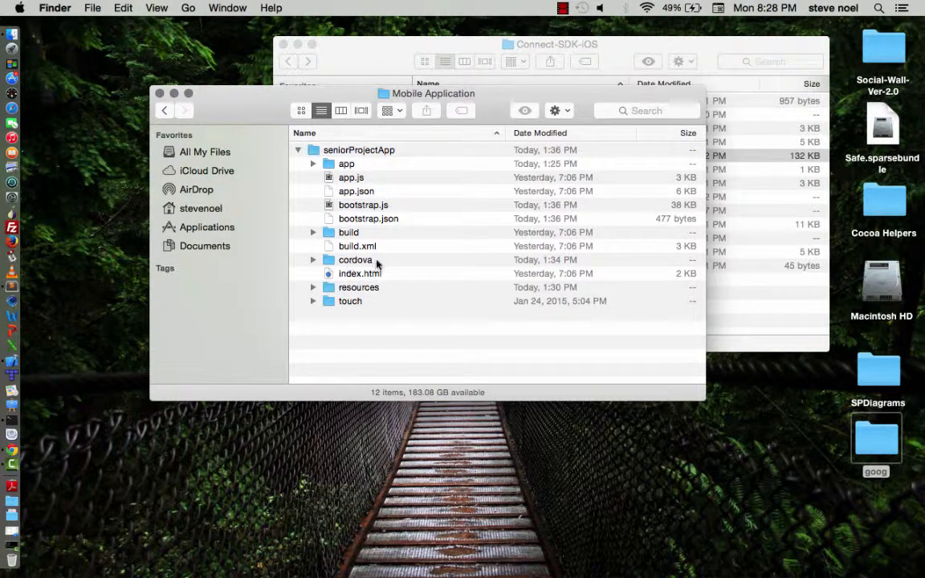
pyautogui.doubleClick(360, 164)
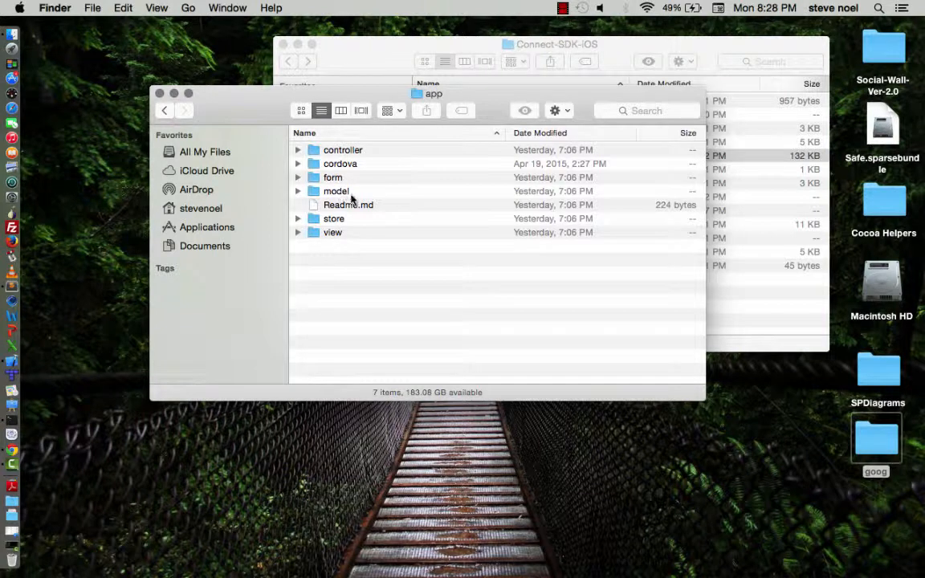
pyautogui.click(298, 150)
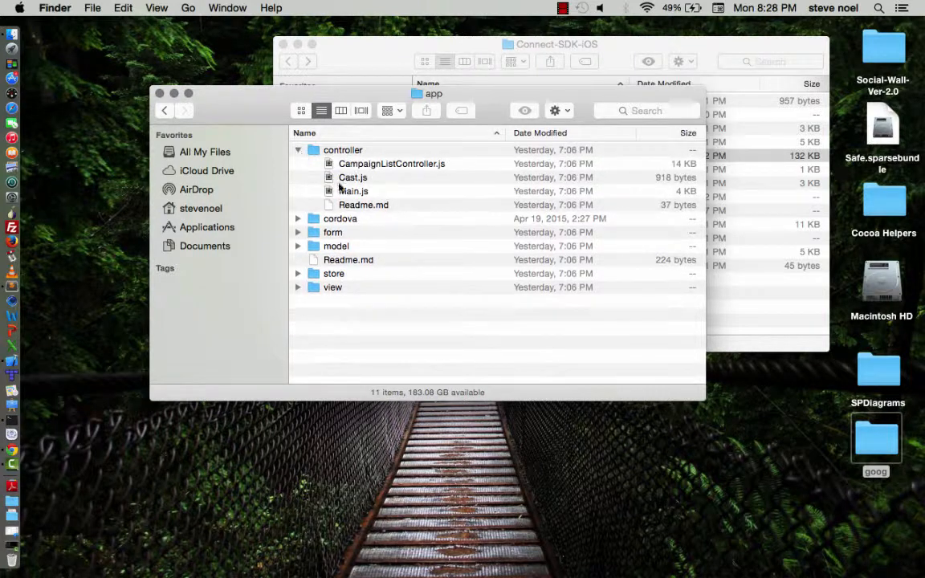
pyautogui.click(298, 150)
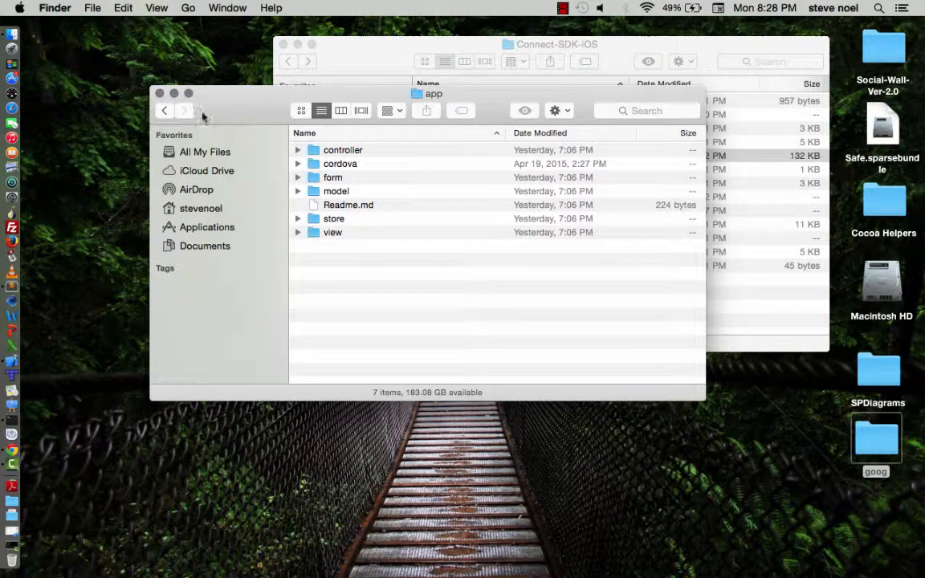
# Step: Go back to Mobile Application, open seniorProjectApp's cordova folder and select Slideshow.xcodeproj under platforms/ios
pyautogui.click(164, 110)
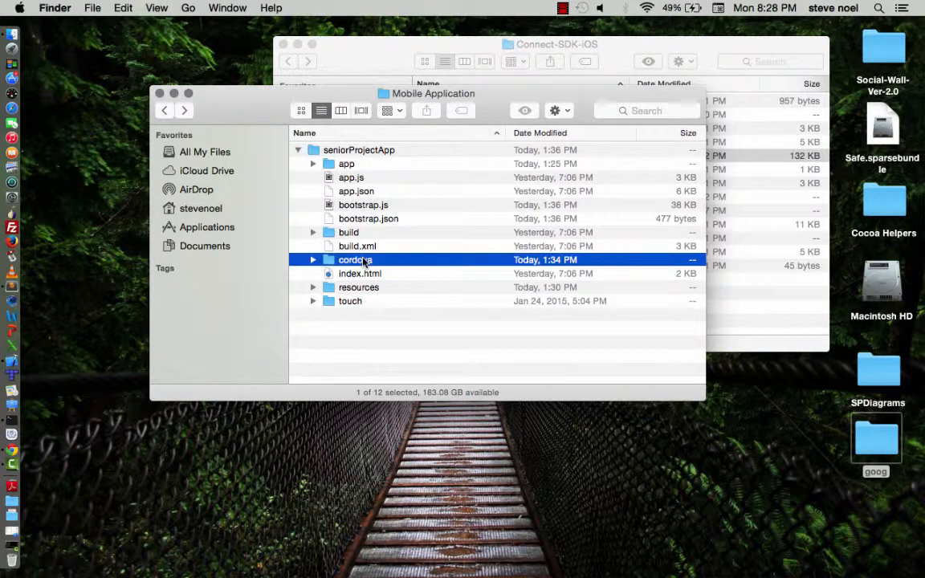
pyautogui.doubleClick(363, 260)
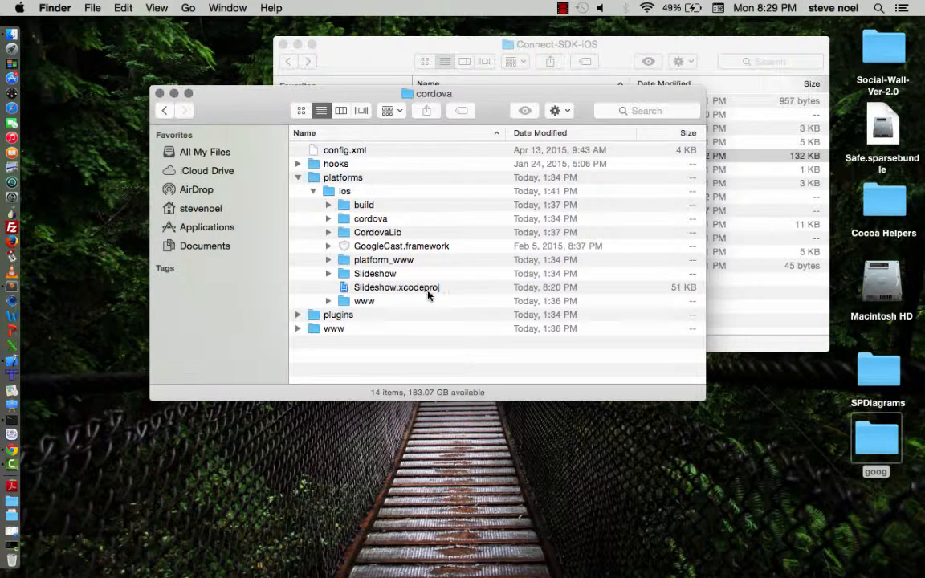
pyautogui.click(375, 290)
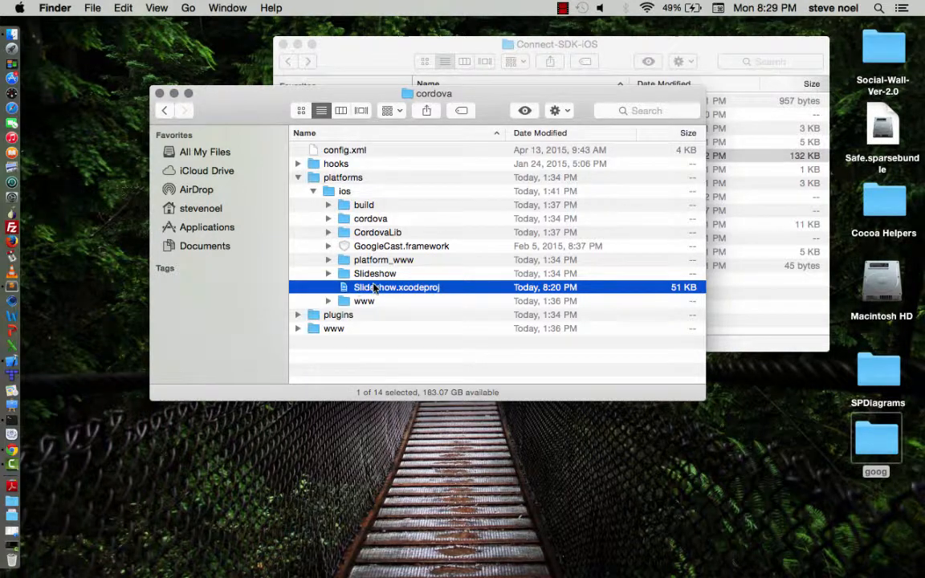
# Step: Switch to Xcode and examine the settings of the Slideshow project and its nested ConnectSDK.xcodeproj
pyautogui.click(17, 364)
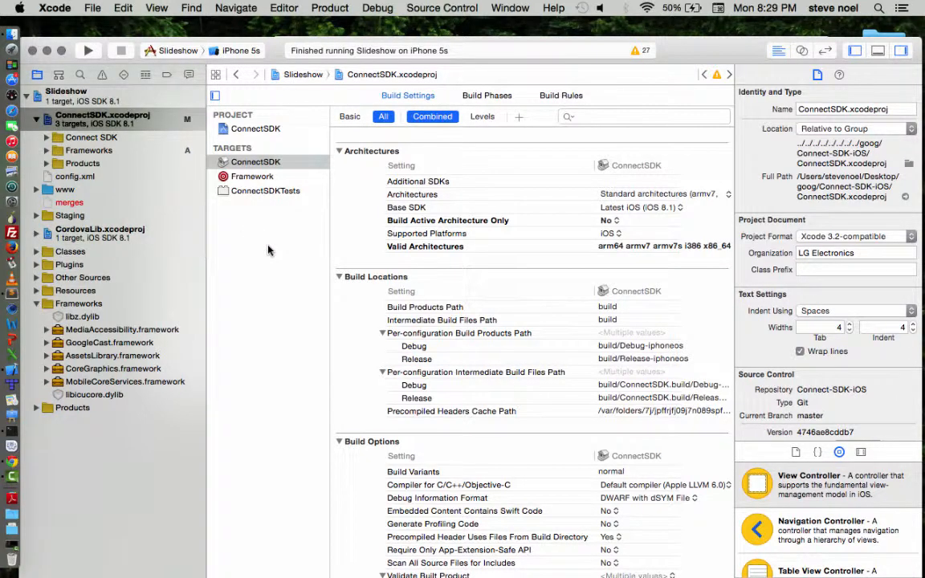
pyautogui.click(185, 101)
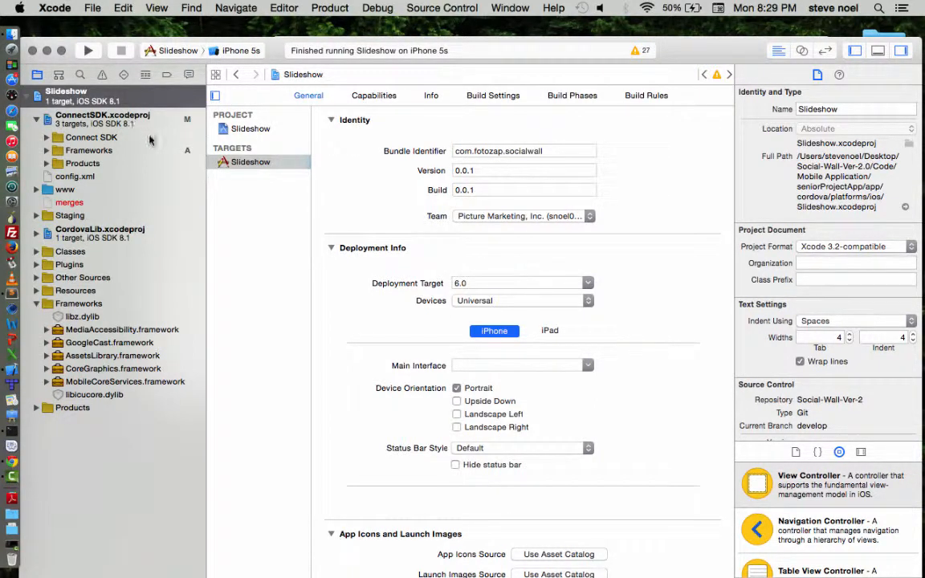
pyautogui.click(114, 114)
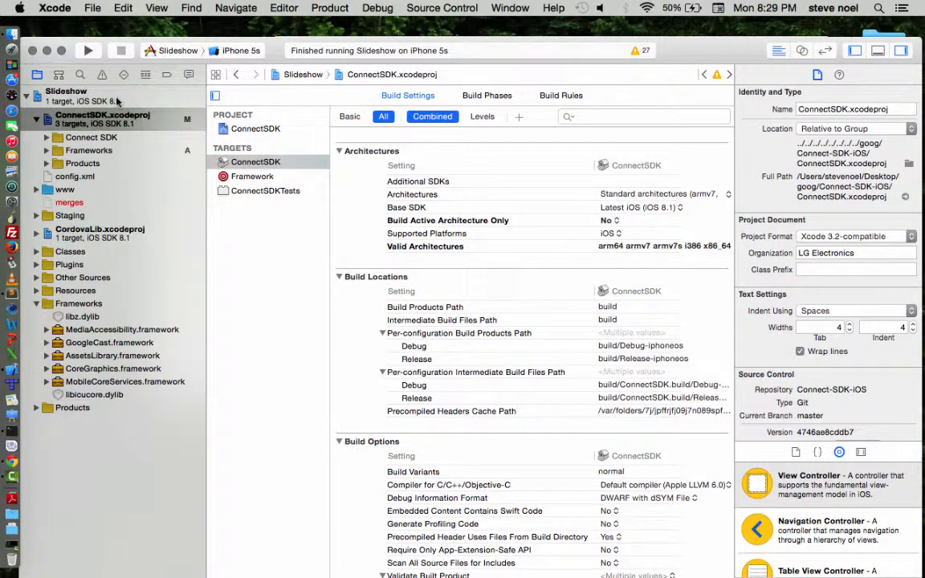
pyautogui.click(122, 120)
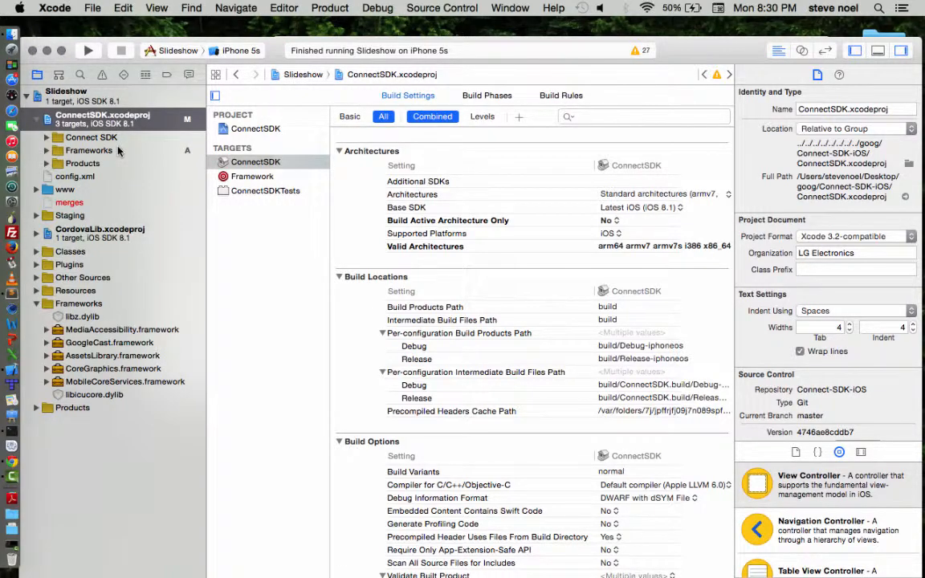
# Step: Switch to Chrome and look over the file list of the ConnectSDK/Connect-SDK-iOS repository on GitHub
pyautogui.hotkey('ctrl', 'Up')
pyautogui.hotkey('ctrl', 'Up')
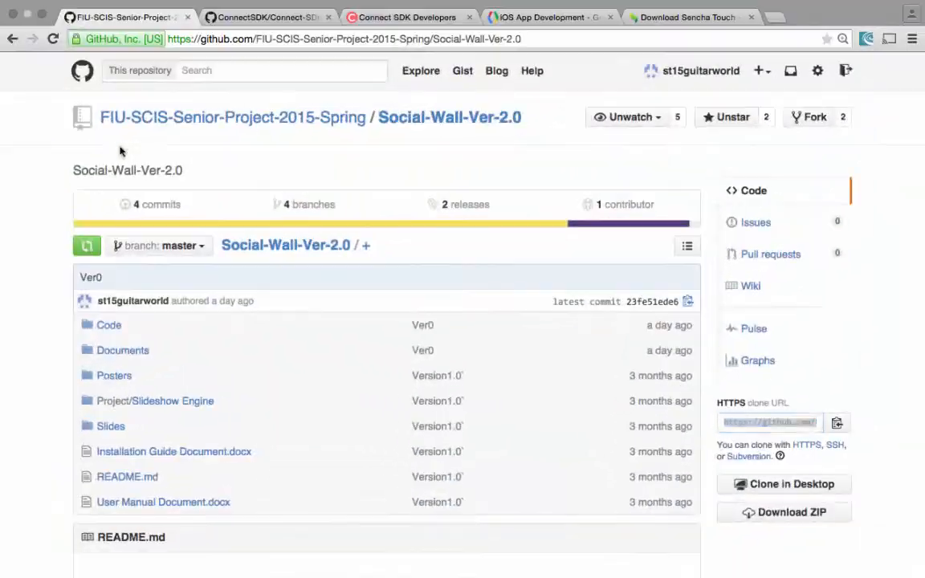
pyautogui.click(241, 17)
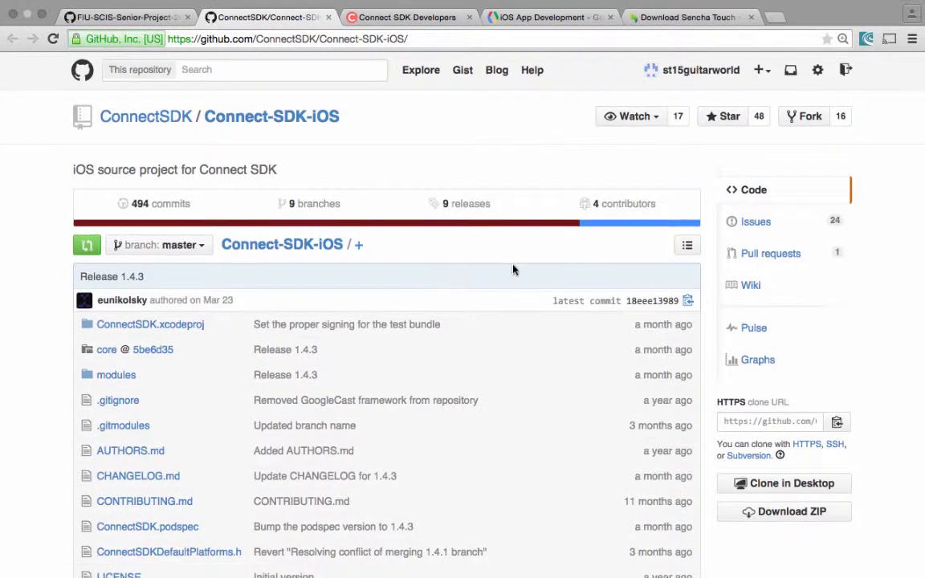
pyautogui.scroll(-1, 514, 270)
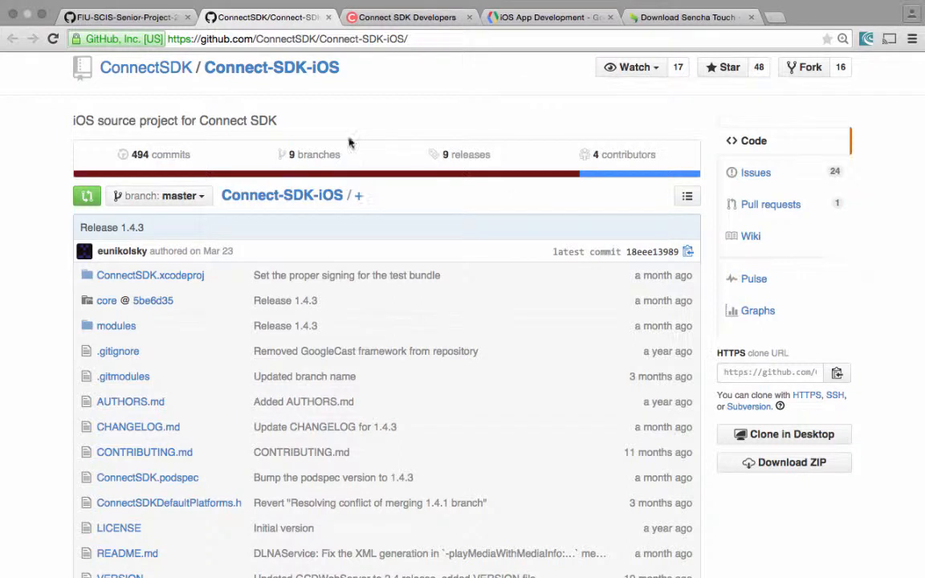
# Step: Examine the connectsdk.com home page, including its SDK download option and the supported media platforms
pyautogui.click(407, 18)
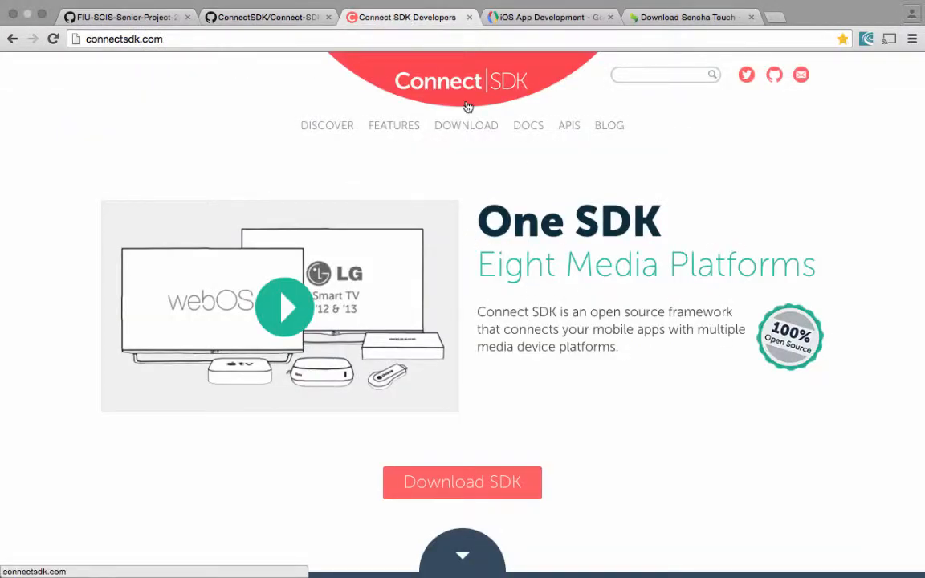
pyautogui.scroll(-4, 450, 265)
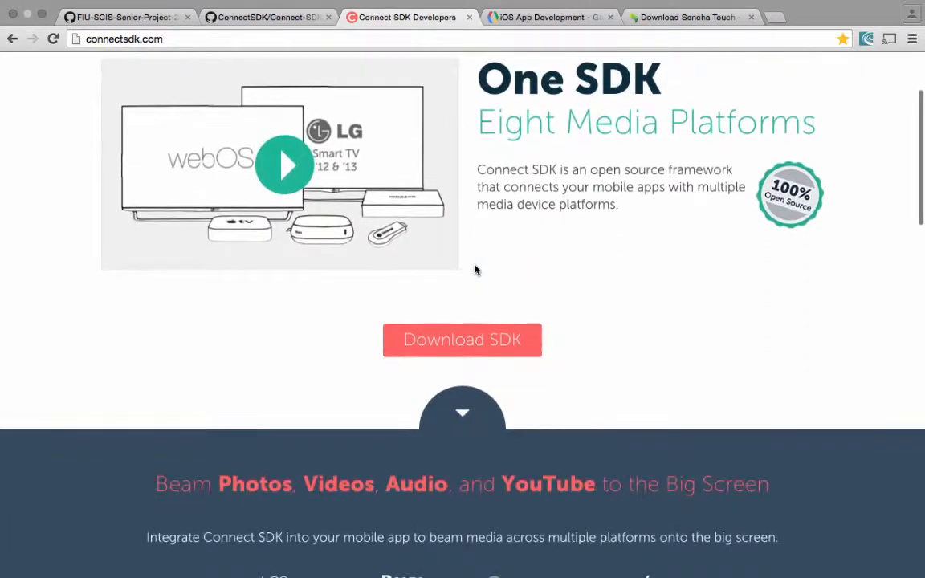
pyautogui.scroll(-2, 392, 297)
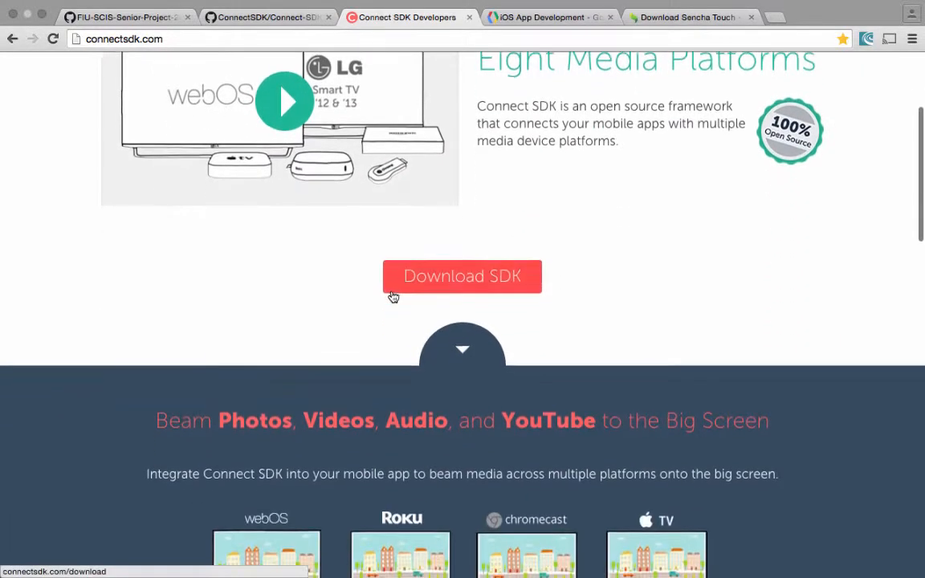
pyautogui.scroll(-8, 392, 297)
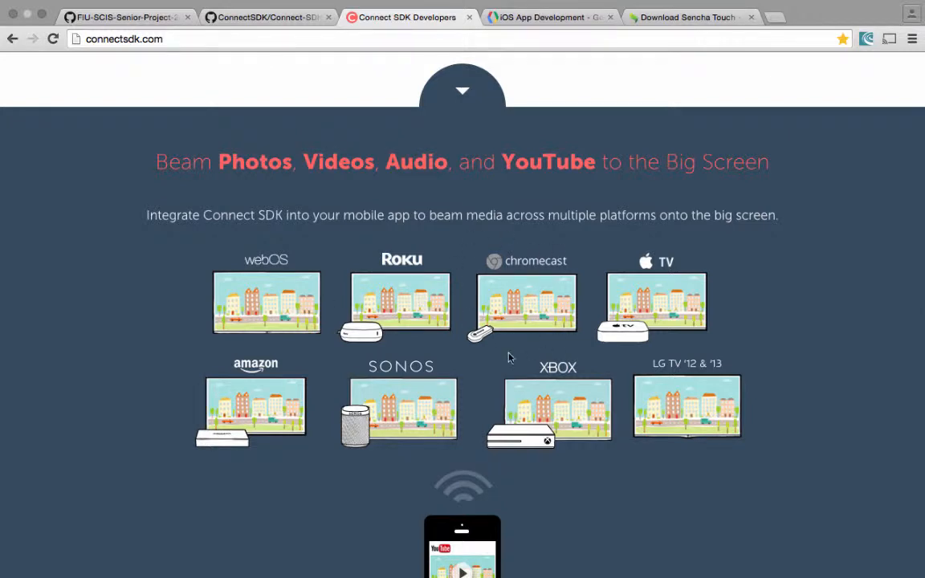
pyautogui.scroll(5, 509, 358)
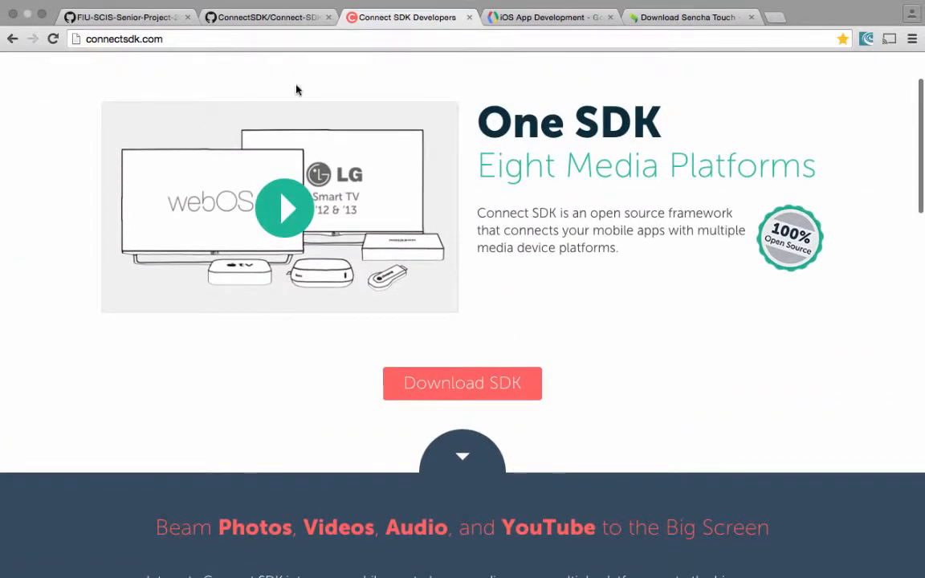
# Step: Return to the Connect-SDK-iOS repository on GitHub and highlight its HTTPS clone URL
pyautogui.click(272, 17)
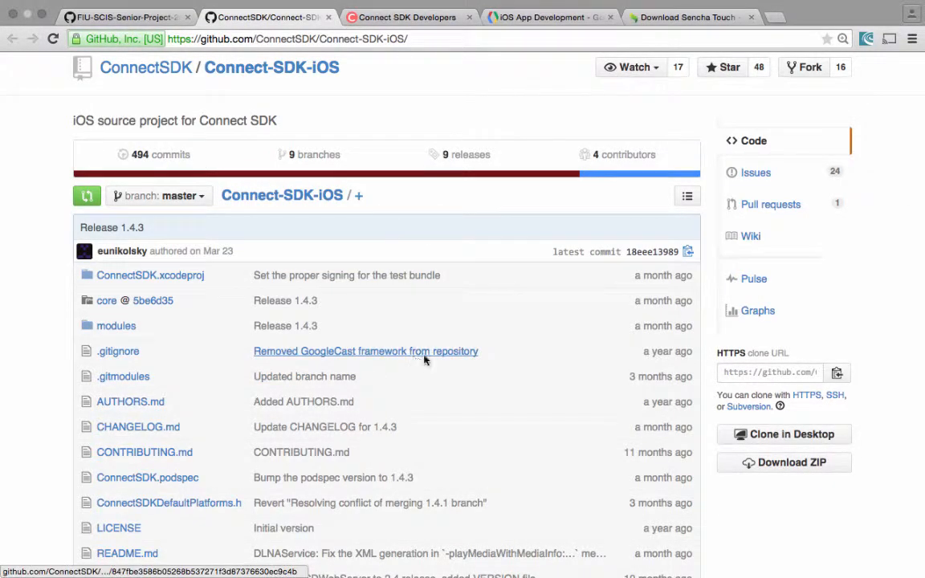
pyautogui.click(773, 378)
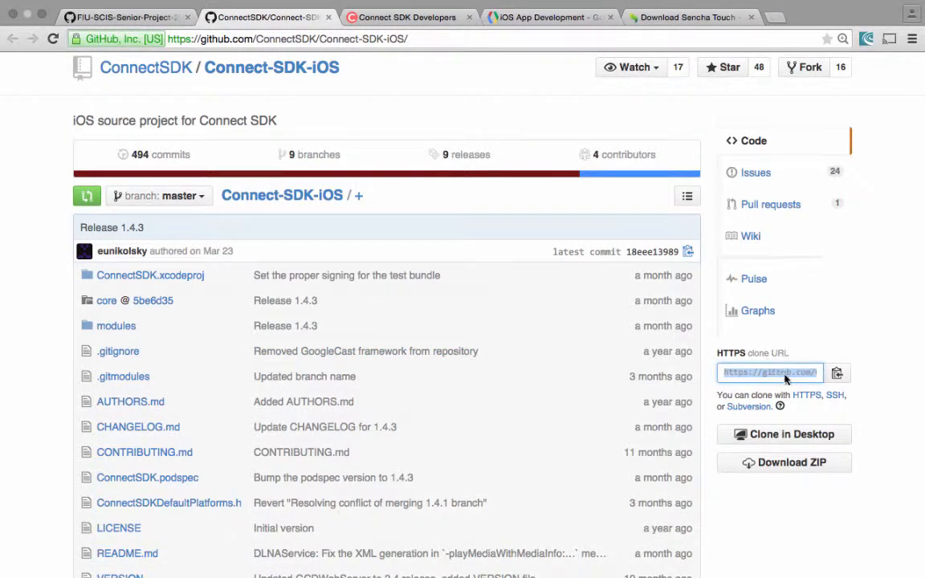
pyautogui.doubleClick(778, 373)
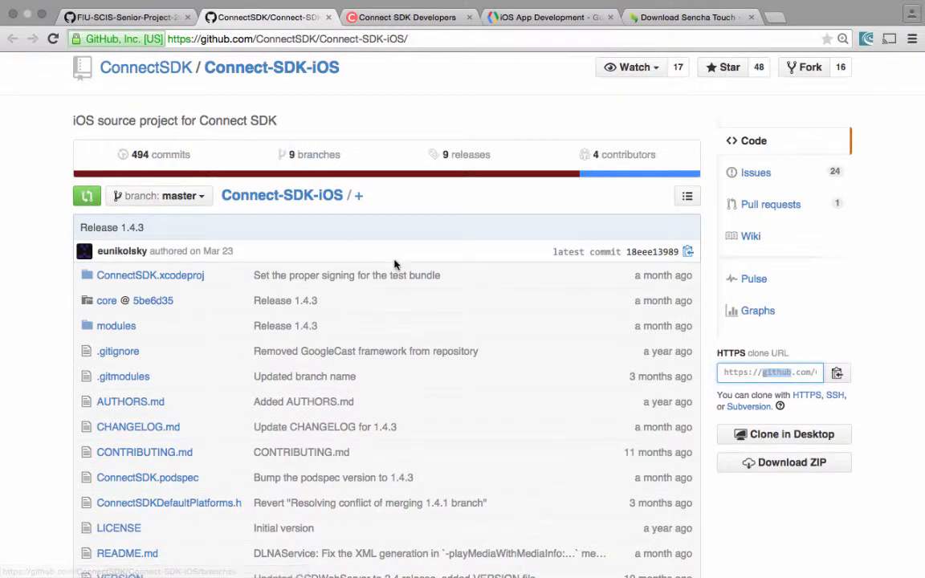
# Step: Return to the desktop, bring the Connect-SDK-iOS folder window forward and place the Xcode window so both are visible
pyautogui.hotkey('ctrl', 'Up')
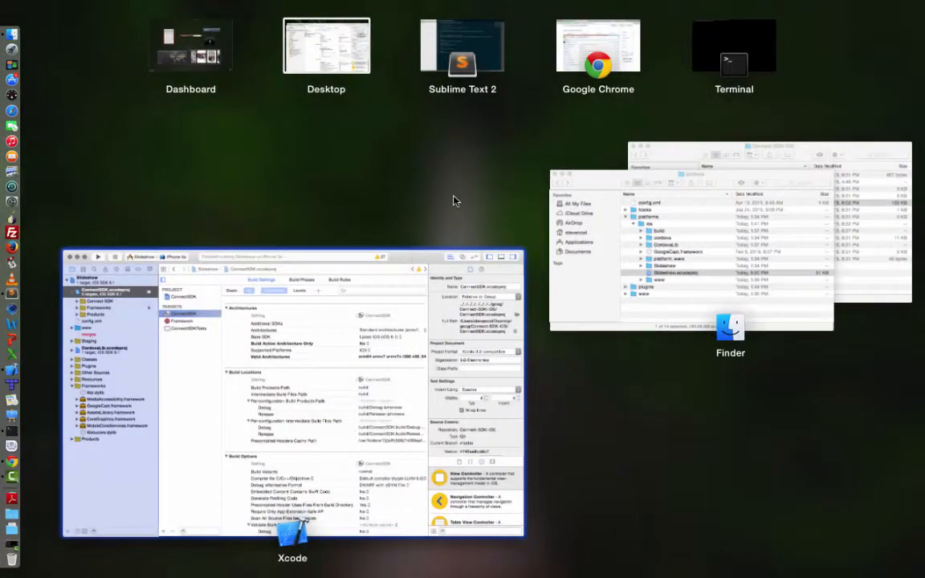
pyautogui.click(343, 249)
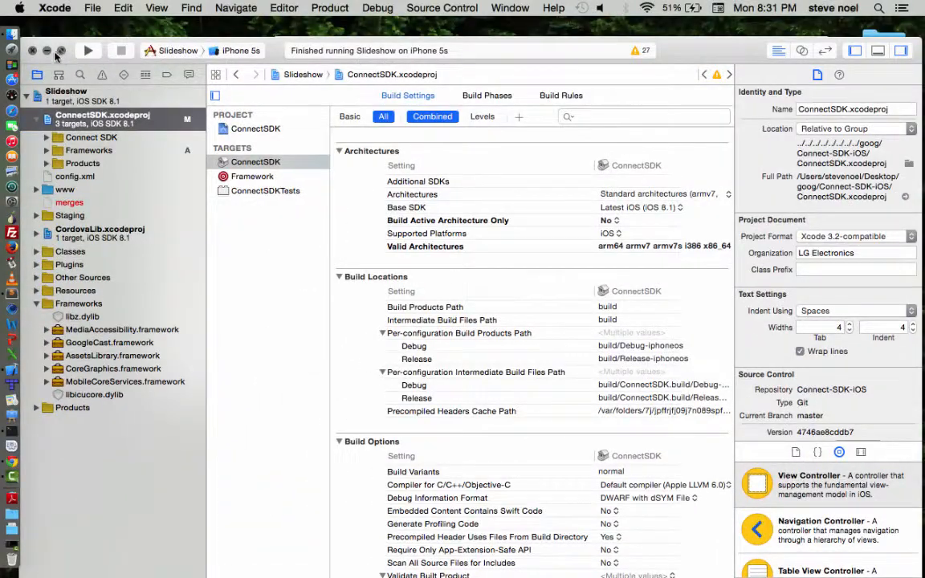
pyautogui.click(47, 51)
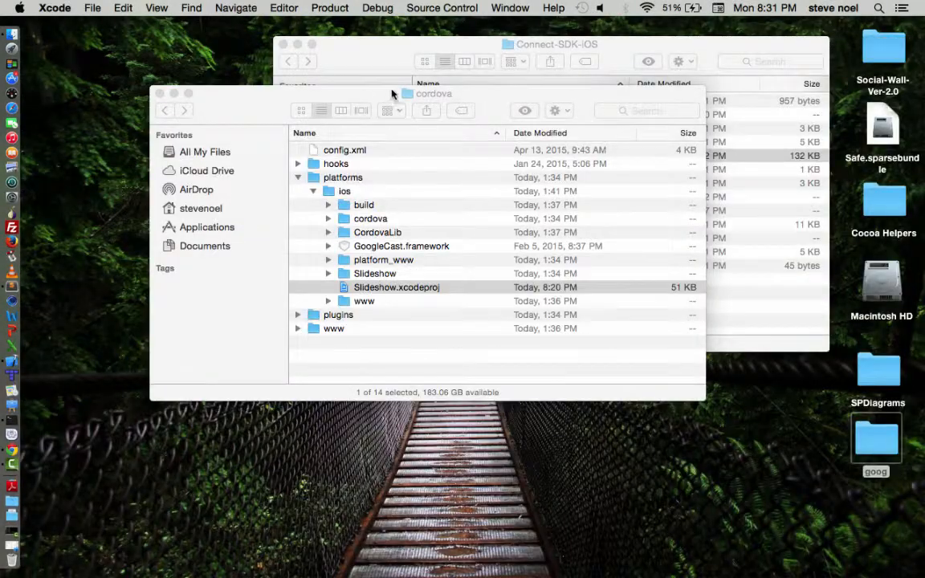
pyautogui.click(385, 77)
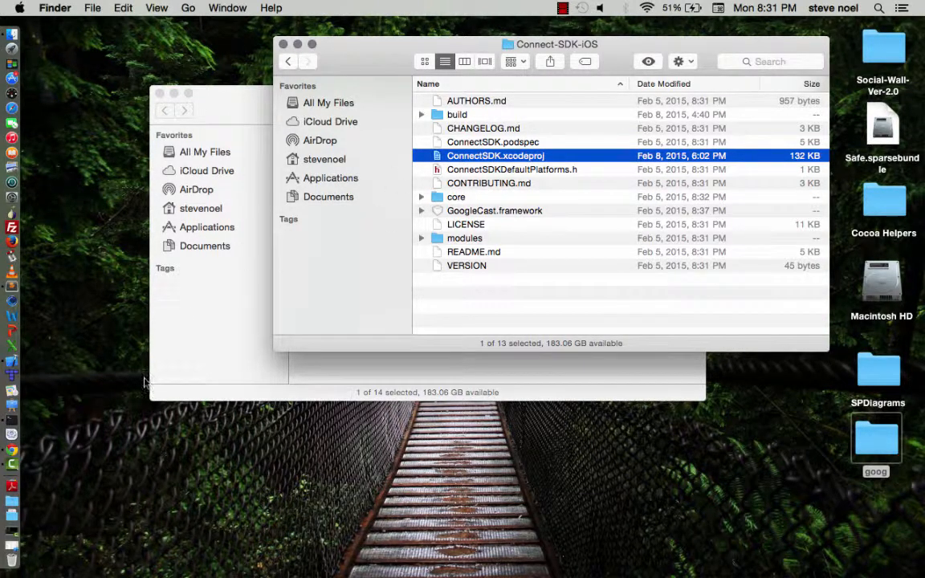
pyautogui.click(11, 361)
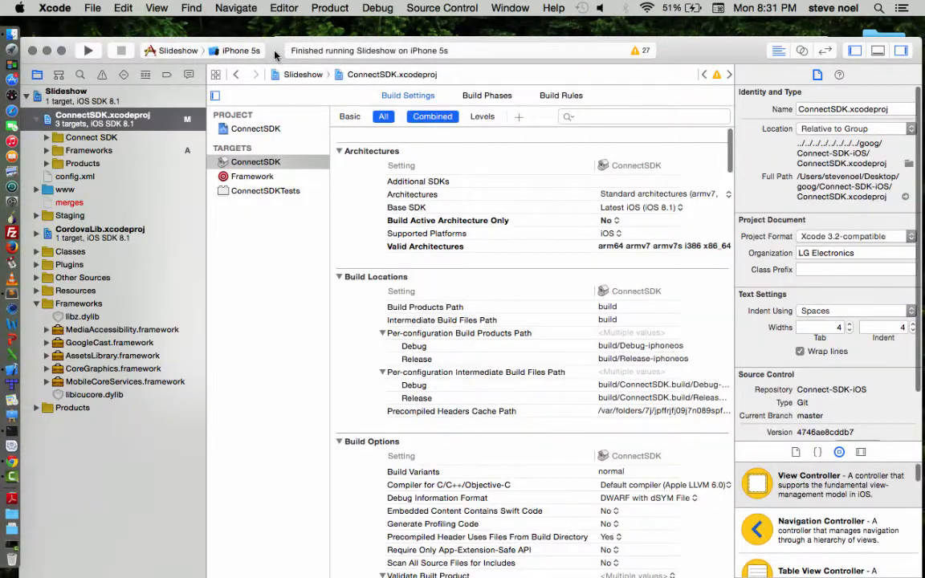
pyautogui.moveTo(256, 29); pyautogui.dragTo(283, 242)
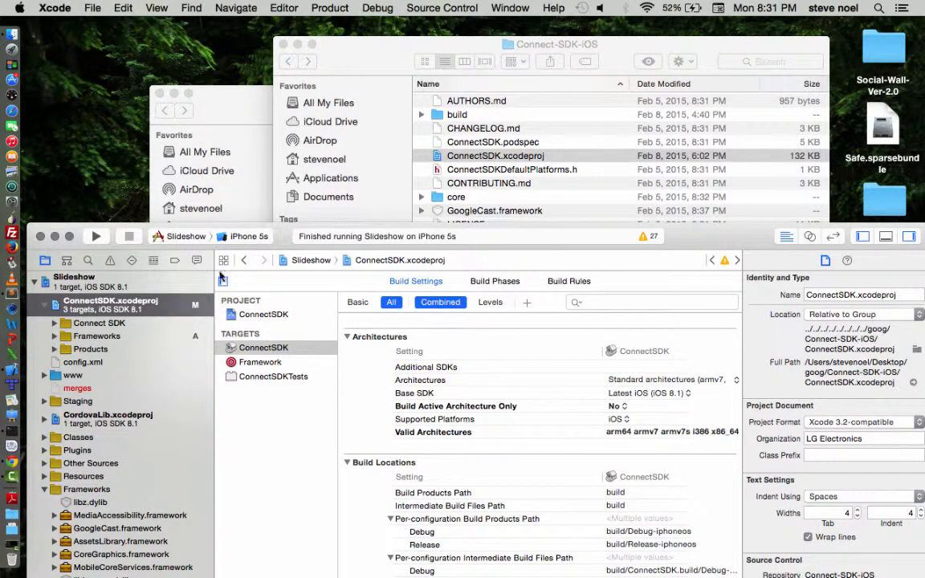
# Step: Locate ConnectSDK.xcodeproj in the Slideshow project and select GoogleCast.framework in the Connect-SDK-iOS folder
pyautogui.click(101, 308)
pyautogui.click(503, 211)
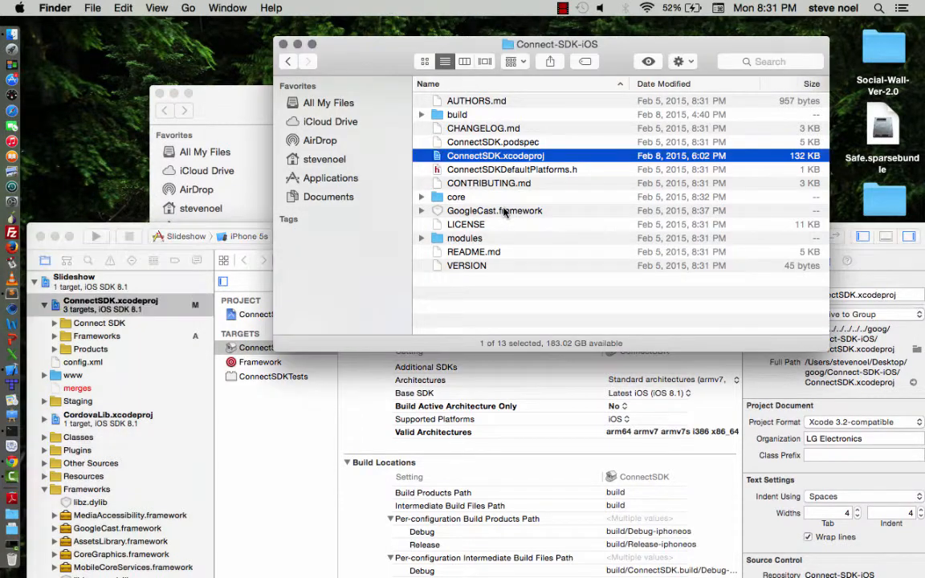
pyautogui.click(504, 211)
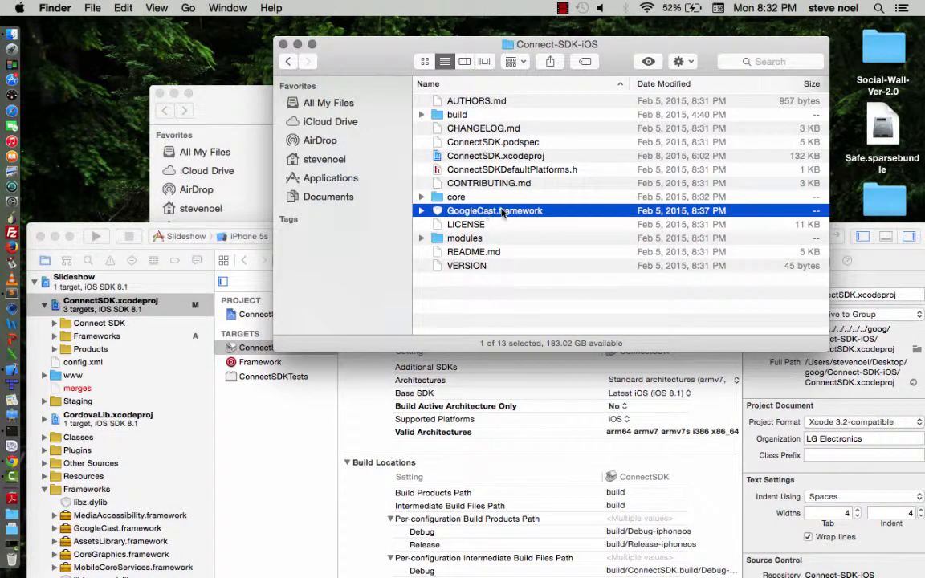
# Step: Switch to Chrome and examine Google Cast's iOS App Development page down to its Library download and Xcode setup sections
pyautogui.hotkey('ctrl', 'Right')
pyautogui.hotkey('ctrl', 'Right')
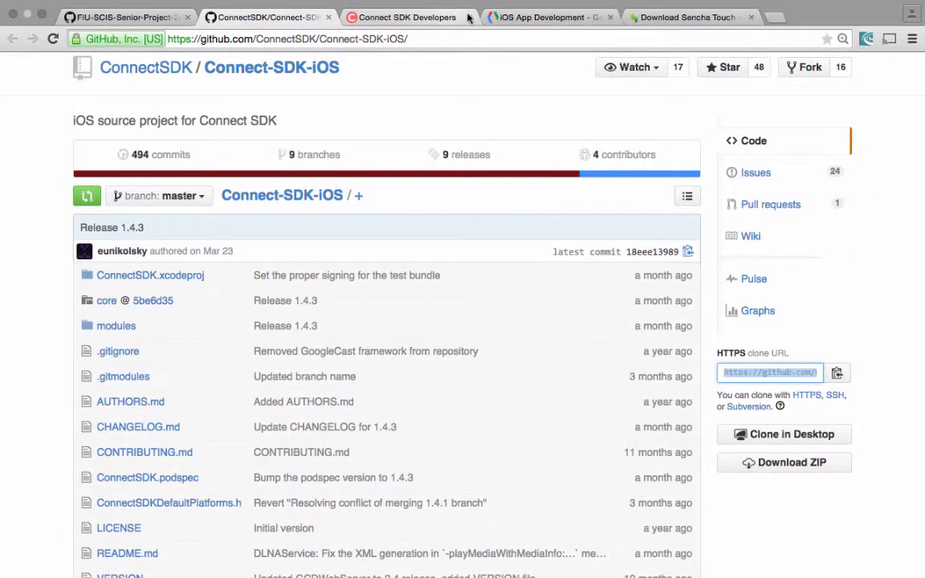
pyautogui.click(547, 16)
pyautogui.scroll(-1, 392, 188)
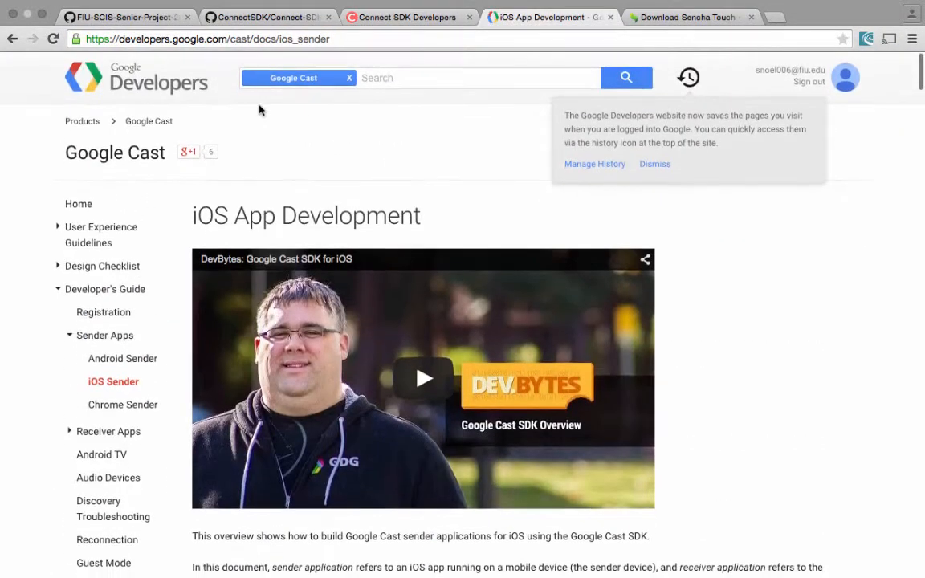
pyautogui.click(349, 39)
pyautogui.scroll(-3, 362, 157)
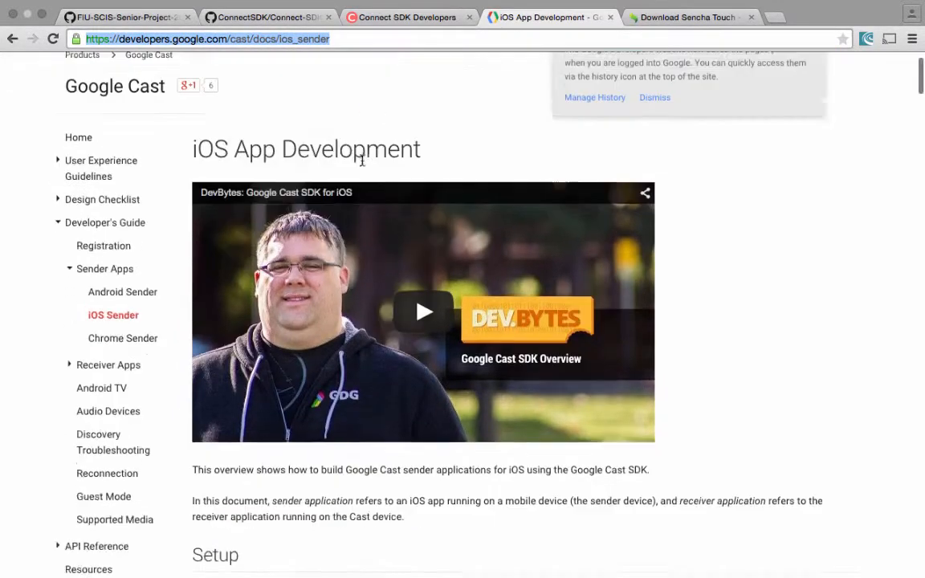
pyautogui.scroll(-7, 363, 166)
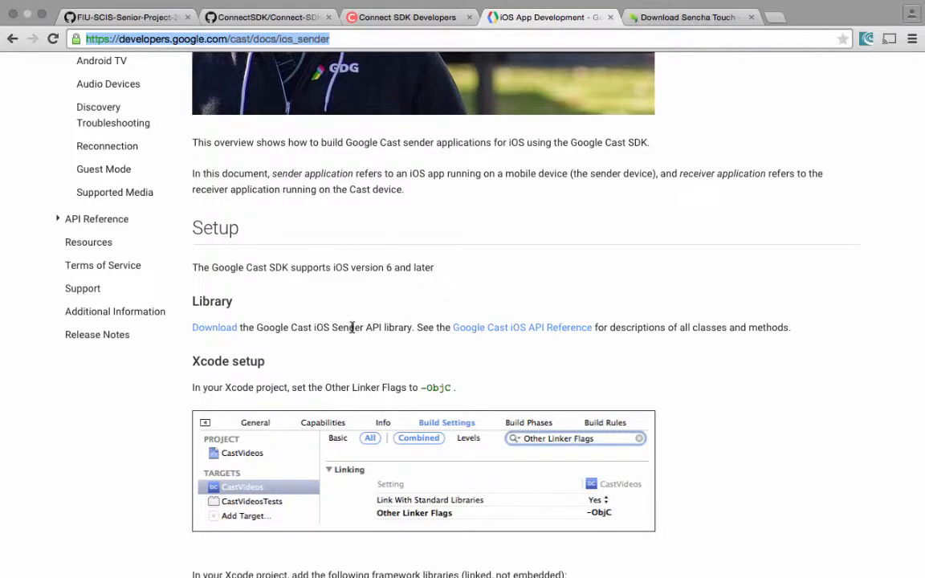
# Step: Return to Xcode and inspect GoogleCast.framework in the Frameworks groups of ConnectSDK.xcodeproj and the Slideshow project
pyautogui.hotkey('ctrl', 'Left')
pyautogui.hotkey('ctrl', 'Left')
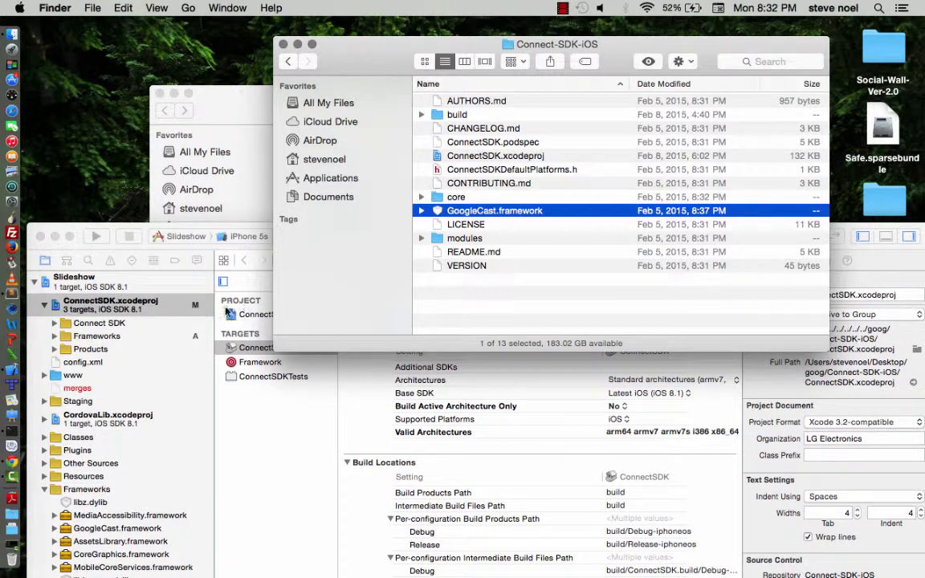
pyautogui.click(58, 341)
pyautogui.click(55, 336)
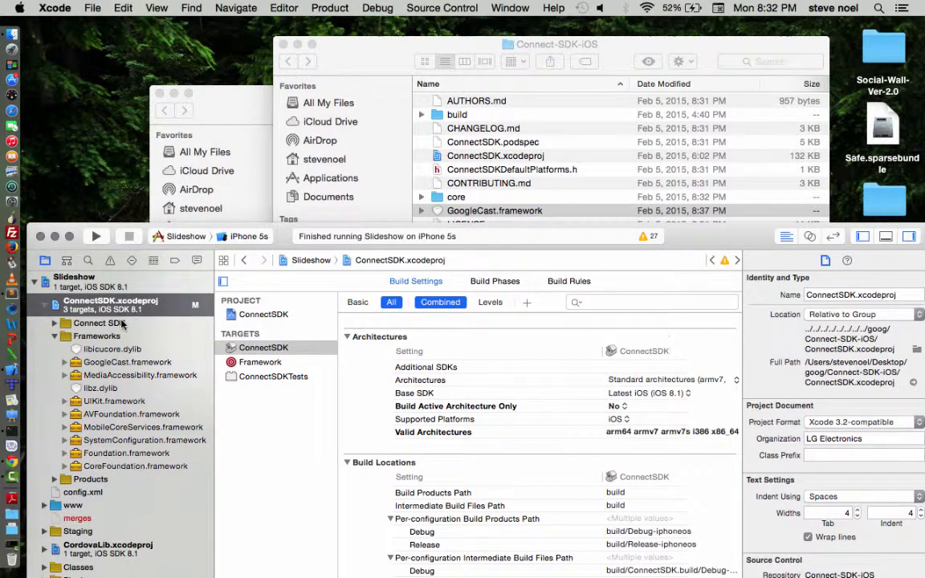
pyautogui.click(131, 365)
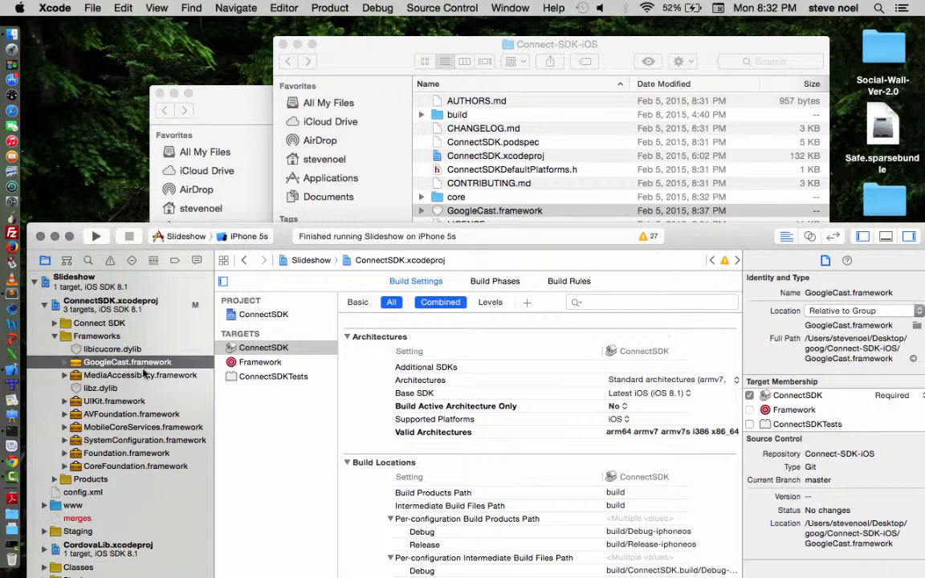
pyautogui.click(55, 338)
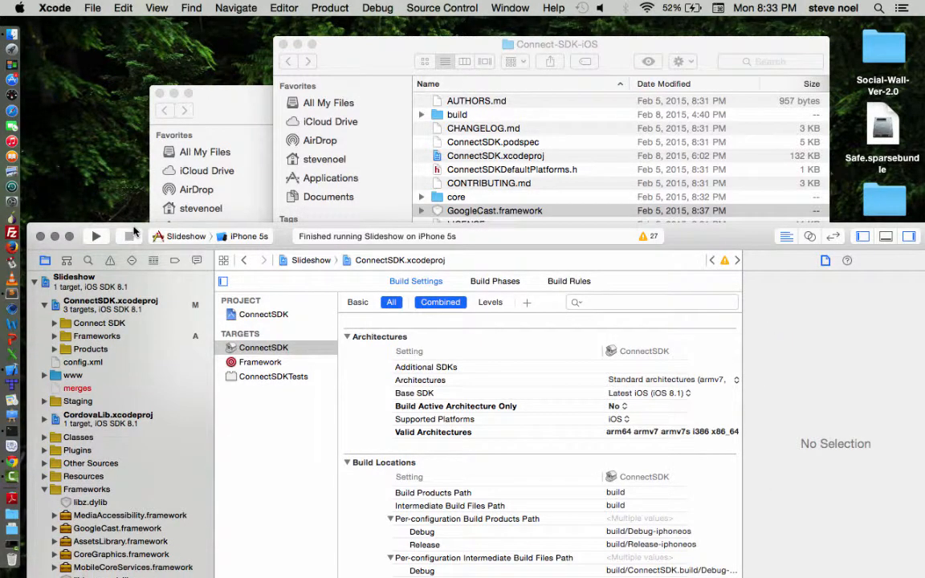
pyautogui.doubleClick(134, 231)
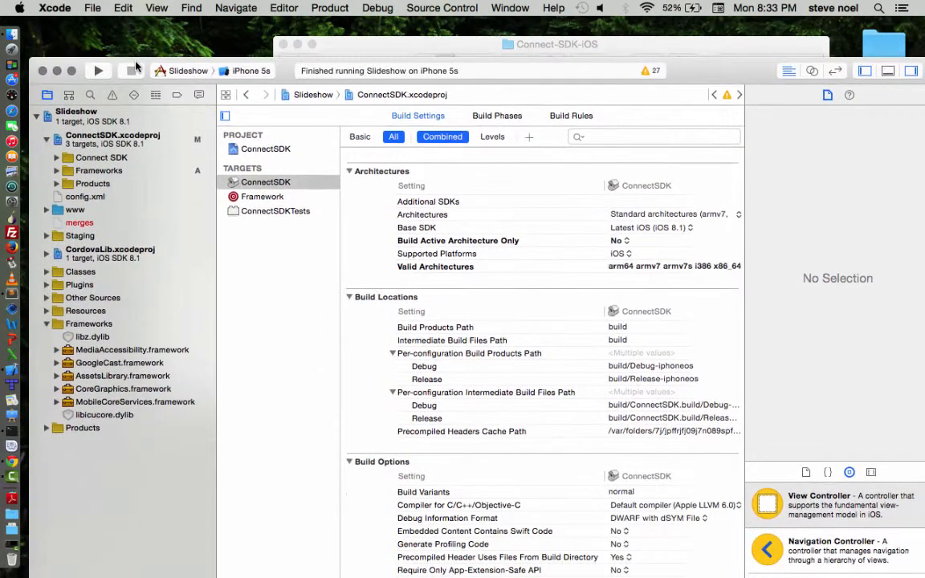
pyautogui.click(121, 364)
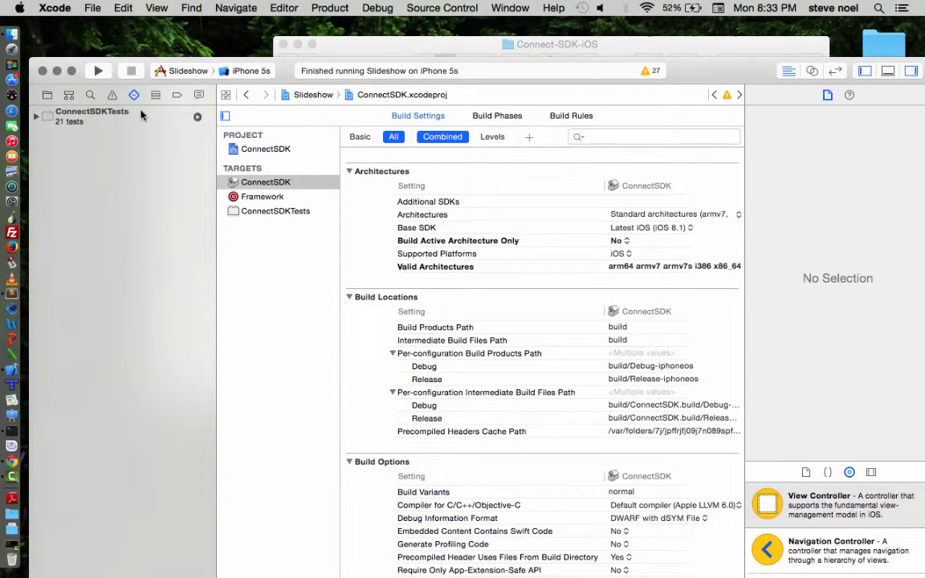
# Step: Open the Slideshow target's build phases and examine its Target Dependencies and Link Binary With Libraries
pyautogui.click(47, 95)
pyautogui.click(123, 117)
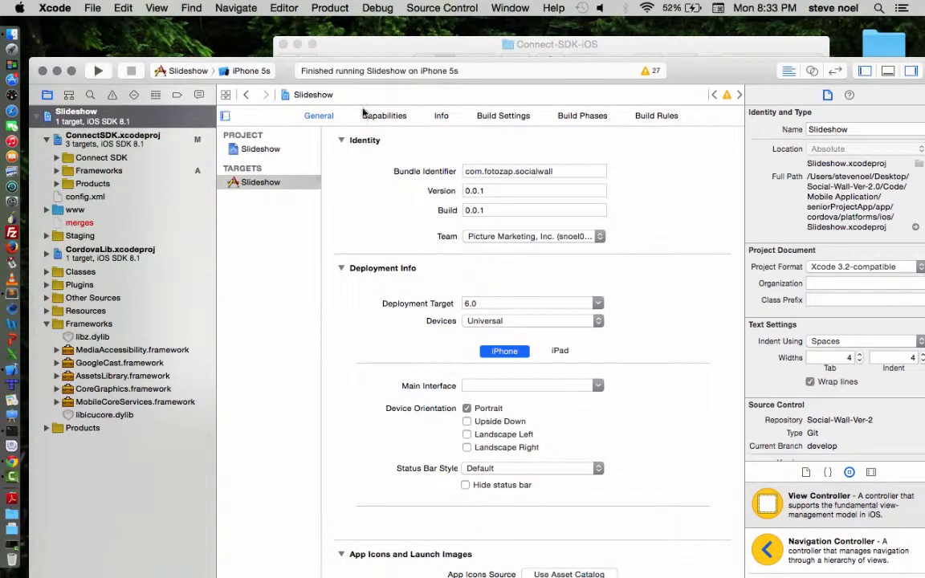
pyautogui.click(587, 119)
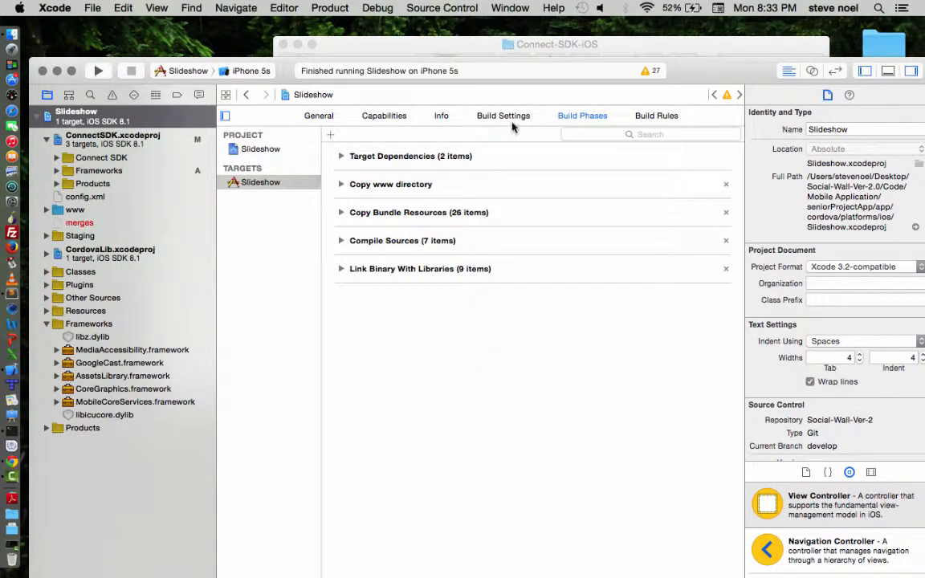
pyautogui.click(342, 157)
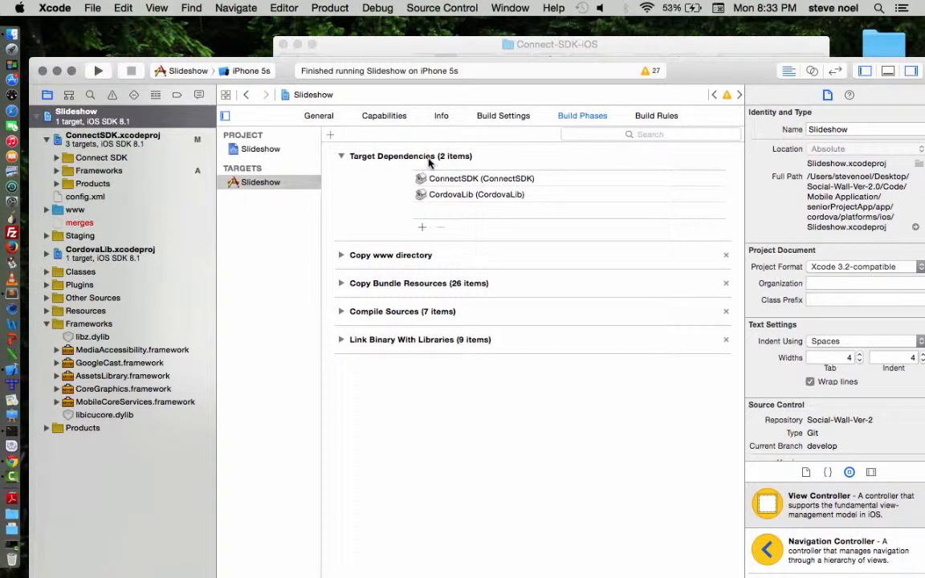
pyautogui.click(462, 180)
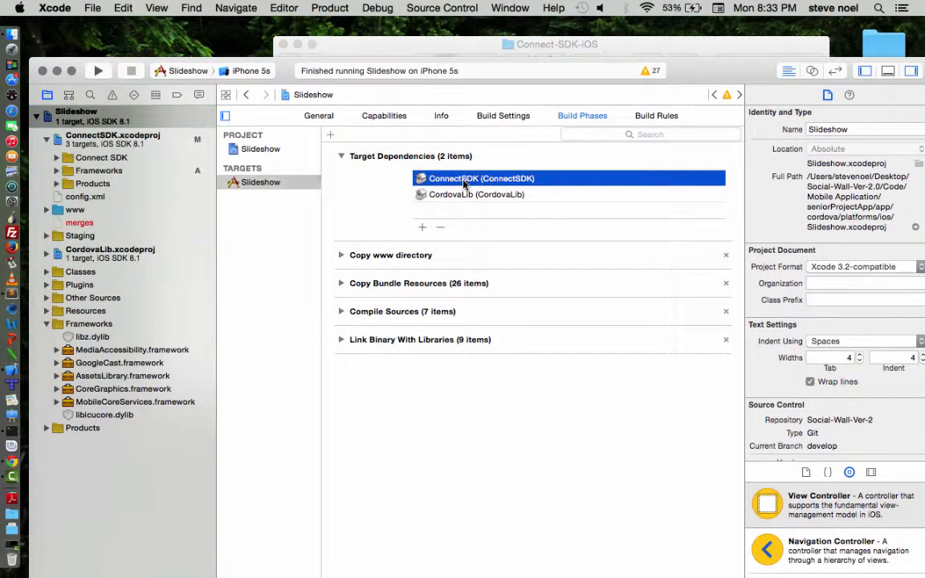
pyautogui.click(472, 198)
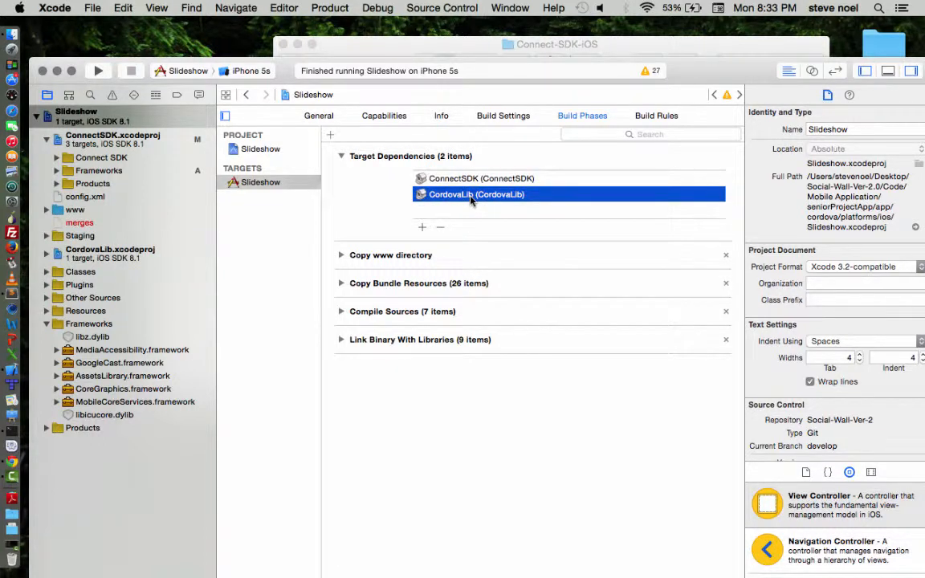
pyautogui.click(345, 341)
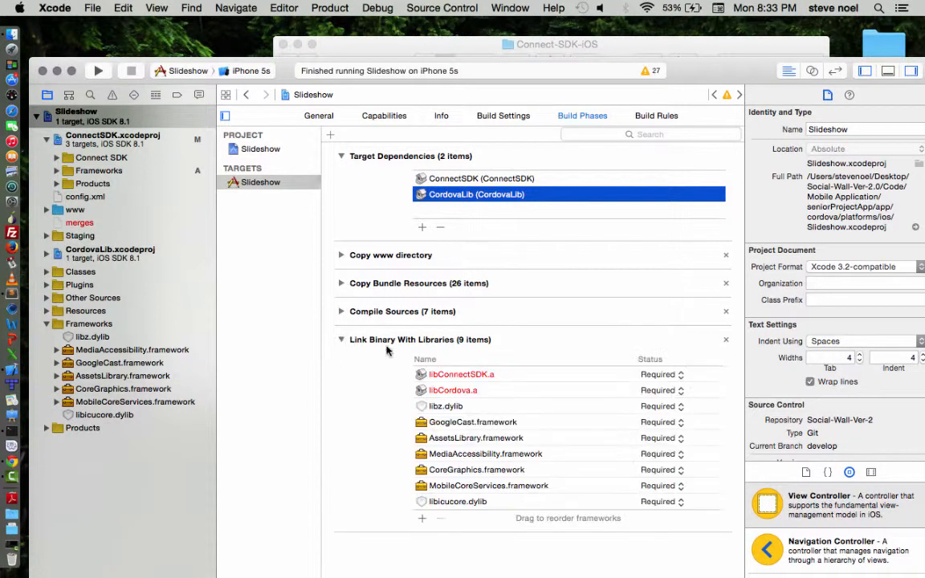
# Step: Inspect libConnectSDK.a, libz.dylib, MediaAccessibility.framework and libicucore.dylib among the Slideshow target's linked libraries
pyautogui.click(477, 378)
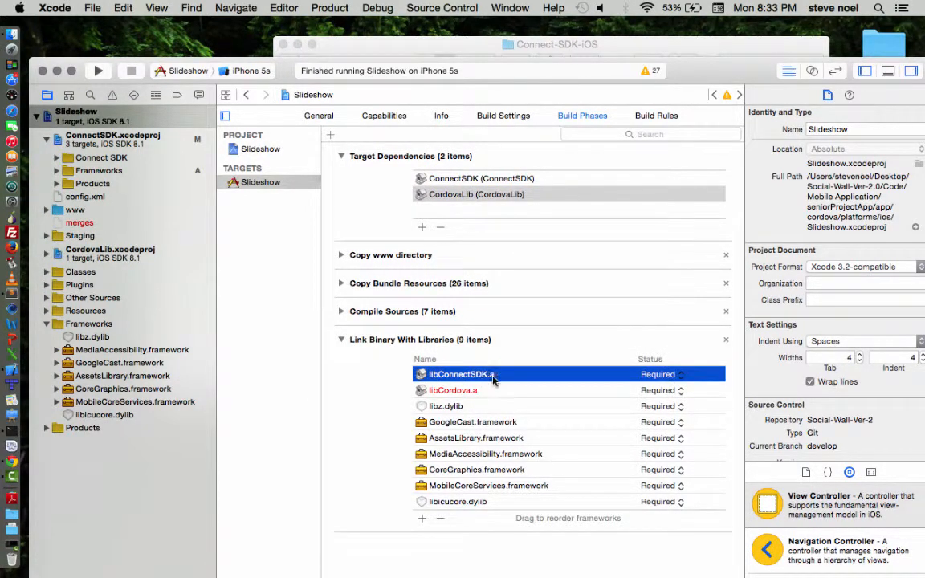
pyautogui.click(460, 408)
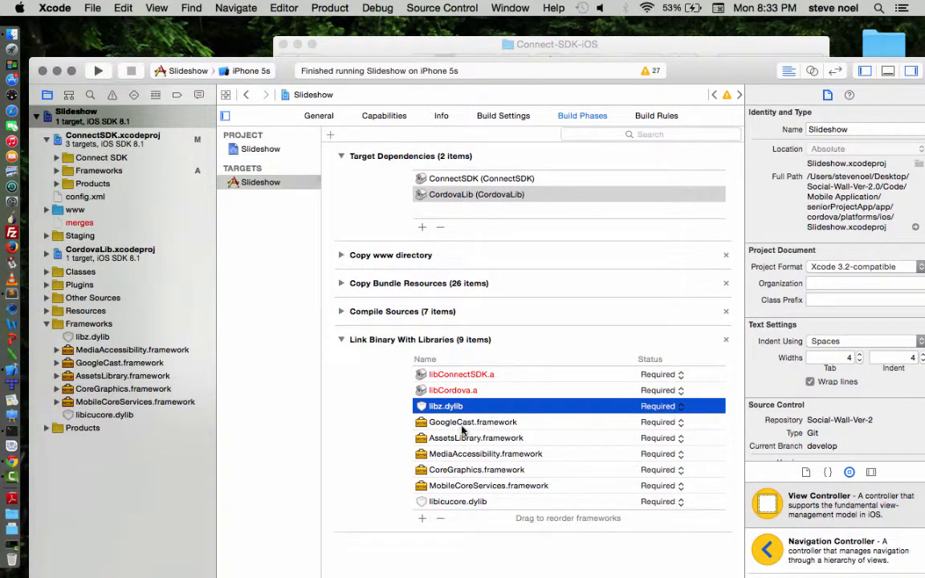
pyautogui.click(482, 456)
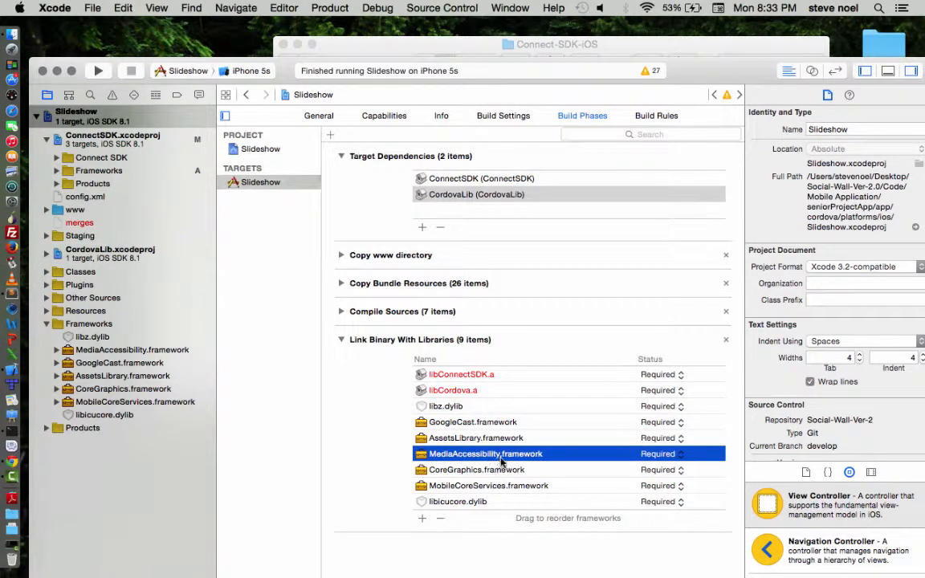
pyautogui.click(458, 502)
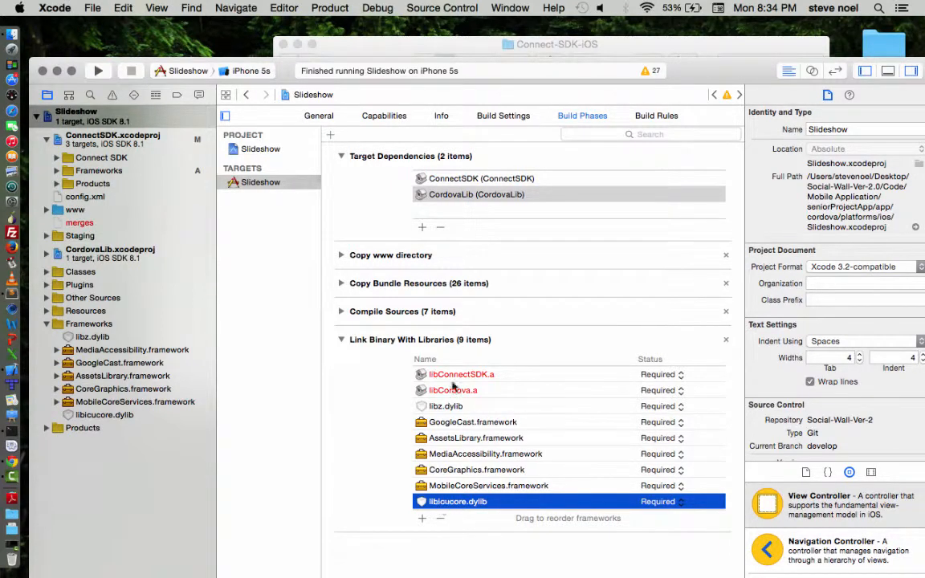
# Step: Check the Slideshow target's general settings and run the Slideshow scheme on the iPhone 5s simulator
pyautogui.click(321, 118)
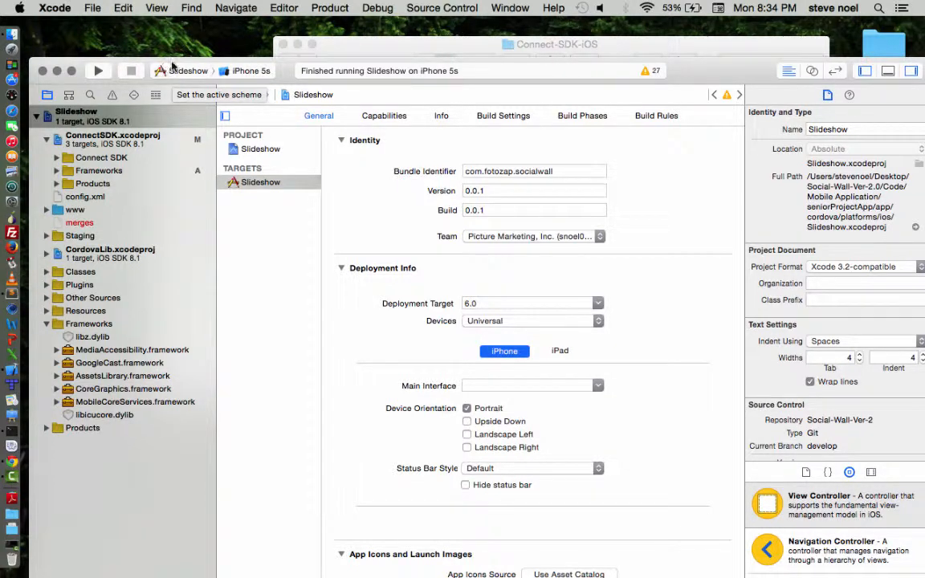
pyautogui.click(237, 72)
pyautogui.moveTo(241, 13)
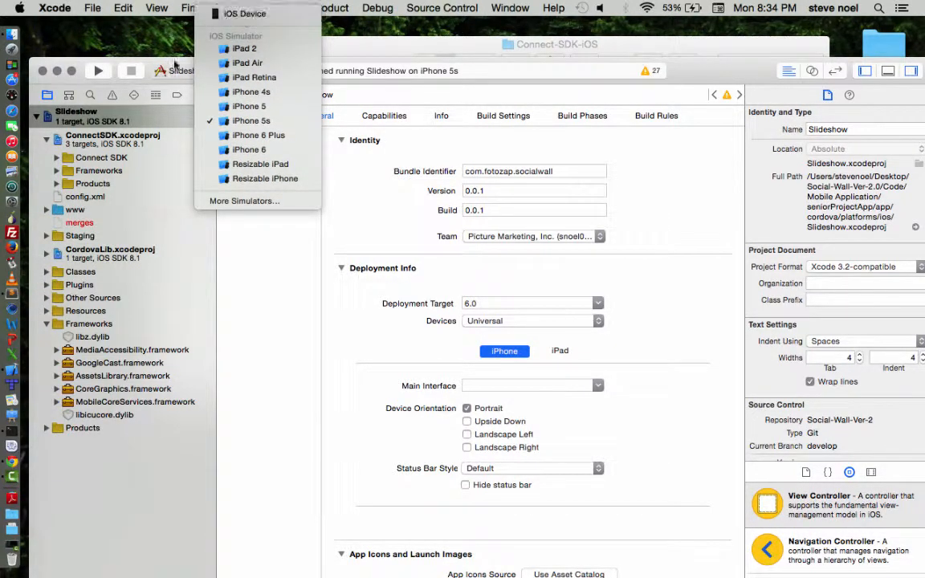
pyautogui.click(146, 67)
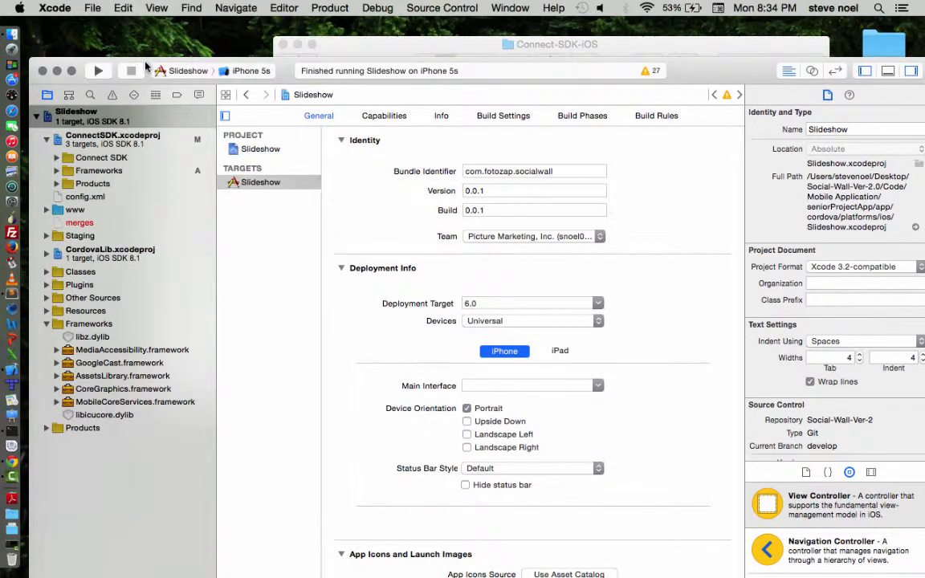
pyautogui.click(96, 70)
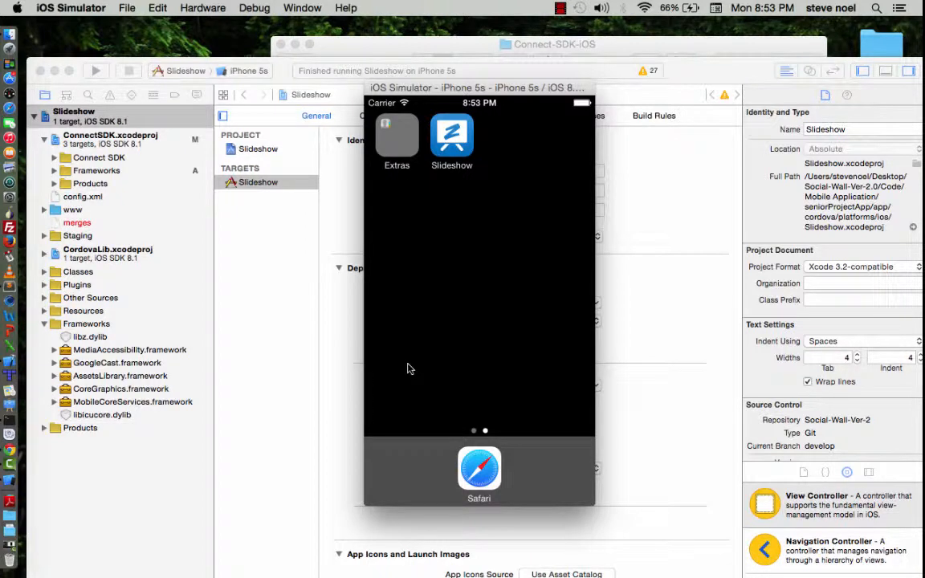
# Step: Switch to the full-screen Terminal and list the contents of the seniorProjectApp folder
pyautogui.hotkey('ctrl', 'Right')
pyautogui.hotkey('ctrl', 'Right')
pyautogui.hotkey('ctrl', 'Right')
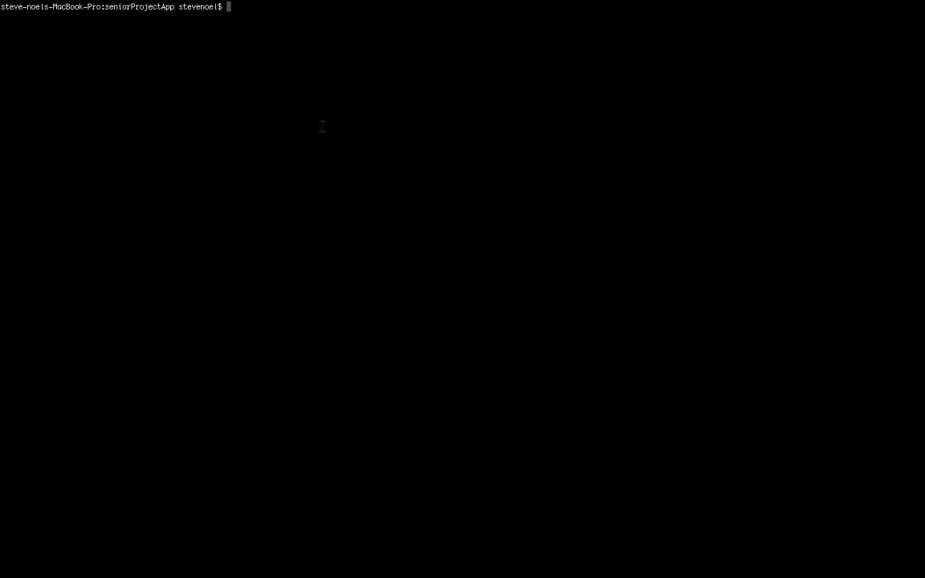
pyautogui.write('ls')
pyautogui.press('Return')
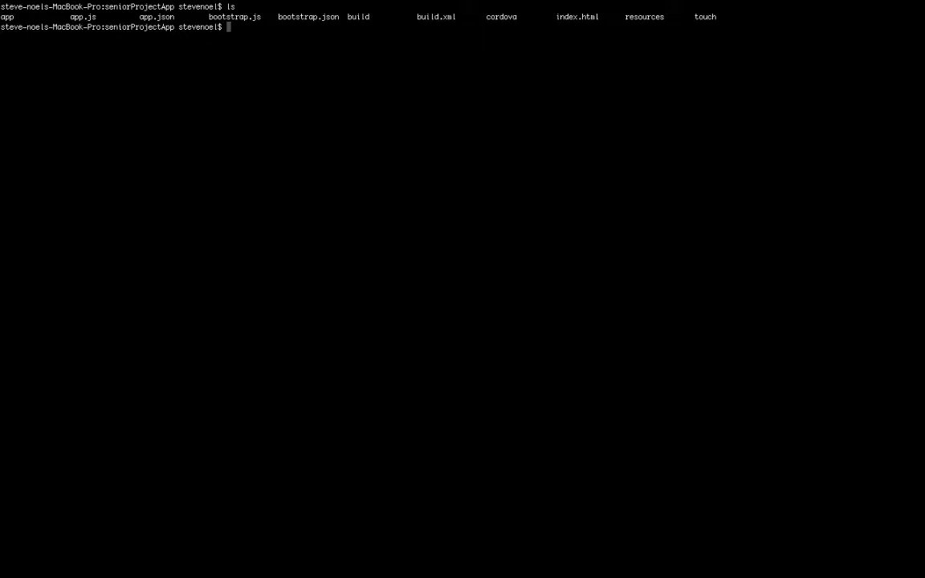
# Step: Run the sencha command without arguments from the seniorProjectApp folder
pyautogui.write('sen')
pyautogui.press('BackSpace')
pyautogui.press('BackSpace')
pyautogui.write('encha')
pyautogui.press('Return')
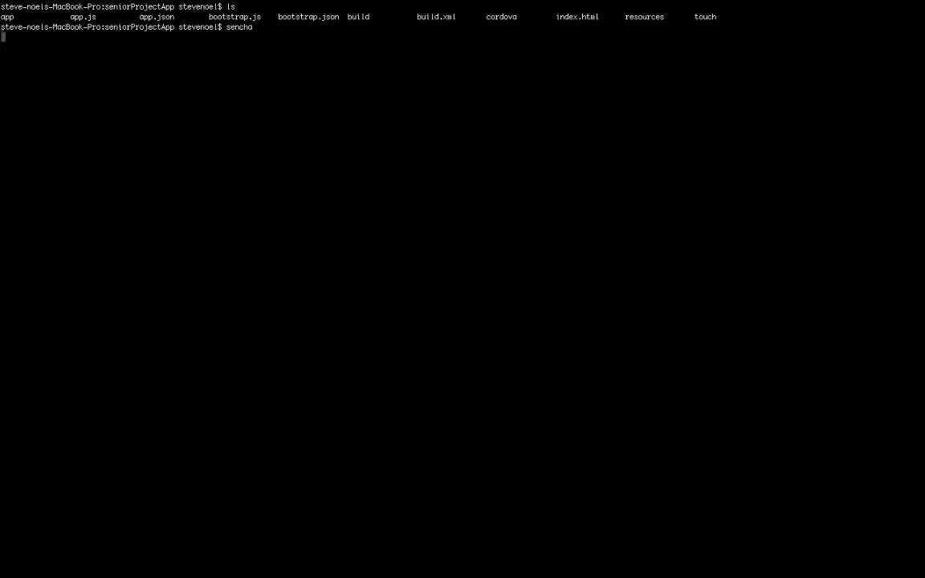